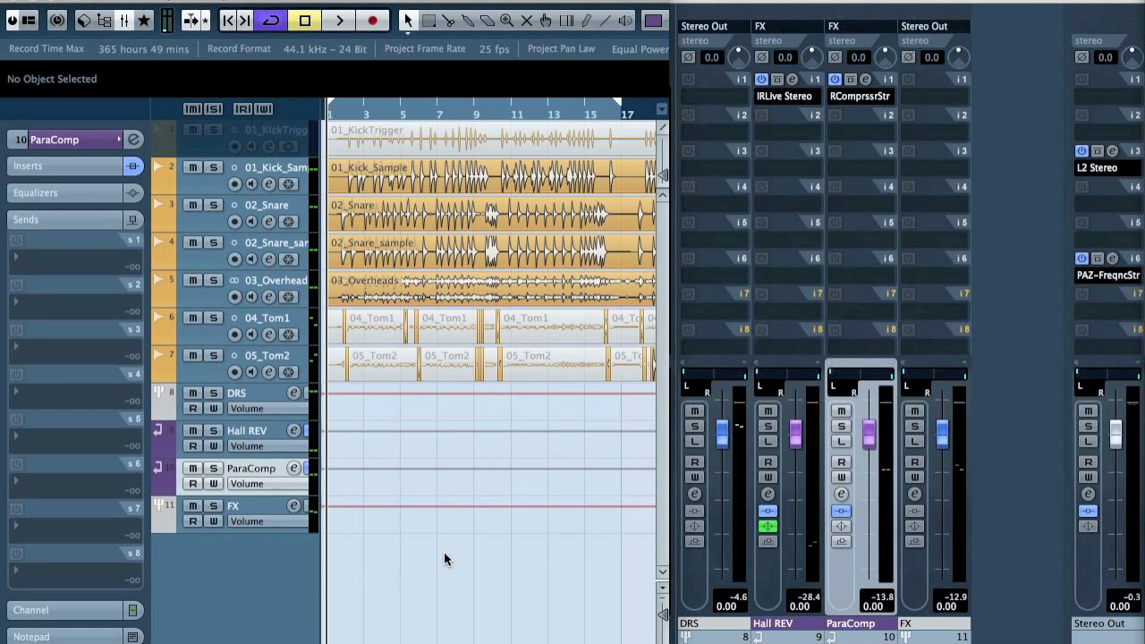
- Play the drum mix and examine the send assignments of each drum track from 01_Kick_Sample to 05_Tom2
key(space)
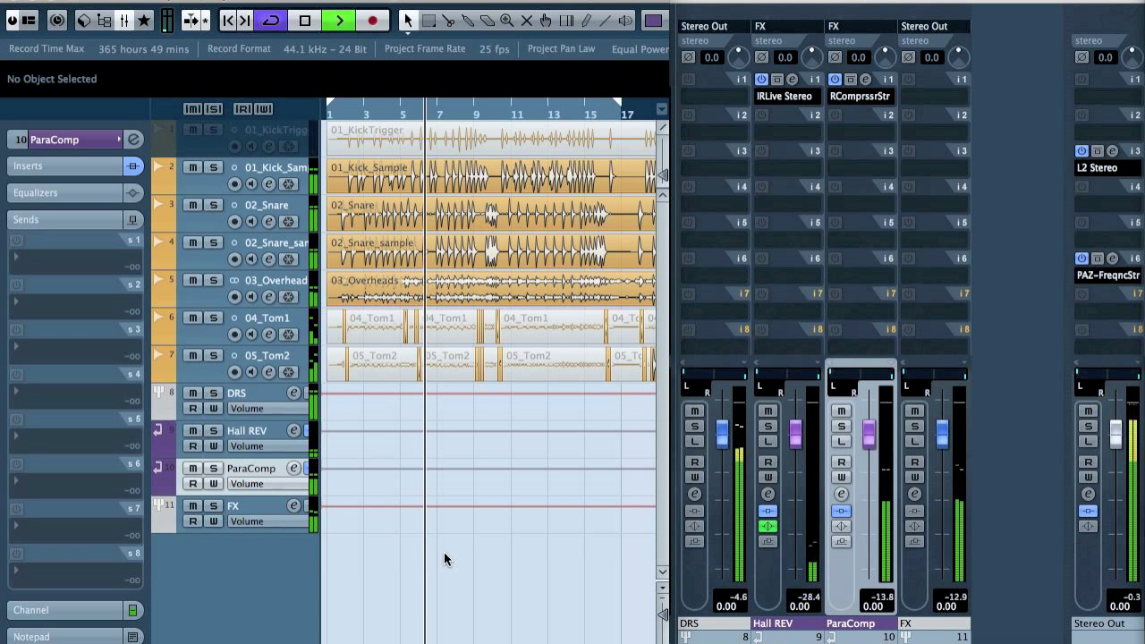
key(space)
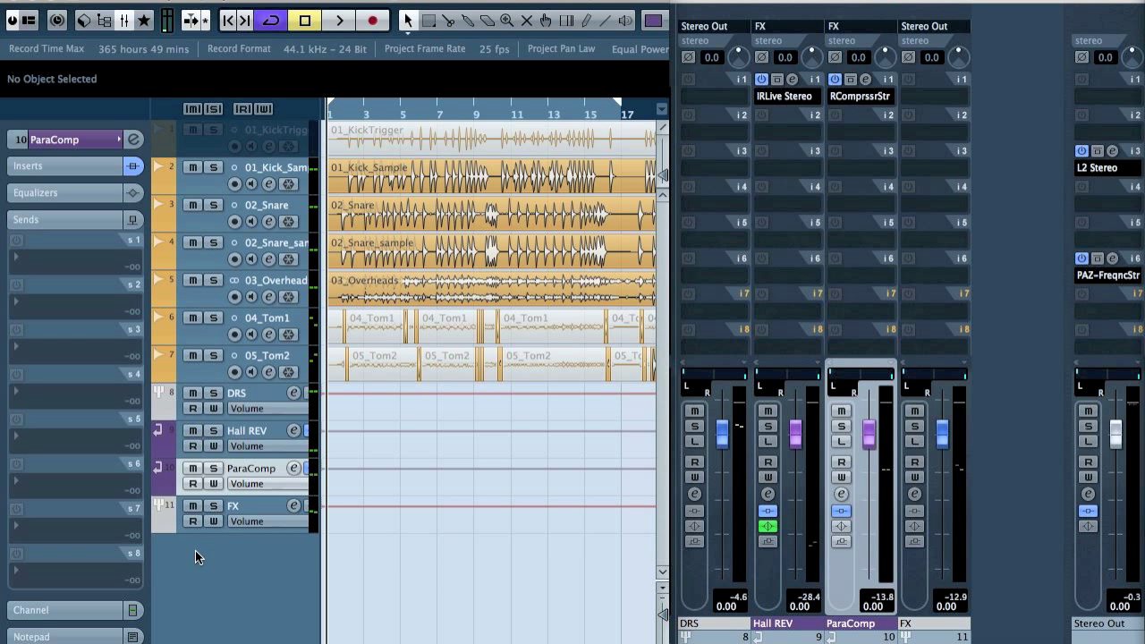
click(271, 170)
click(277, 217)
click(284, 243)
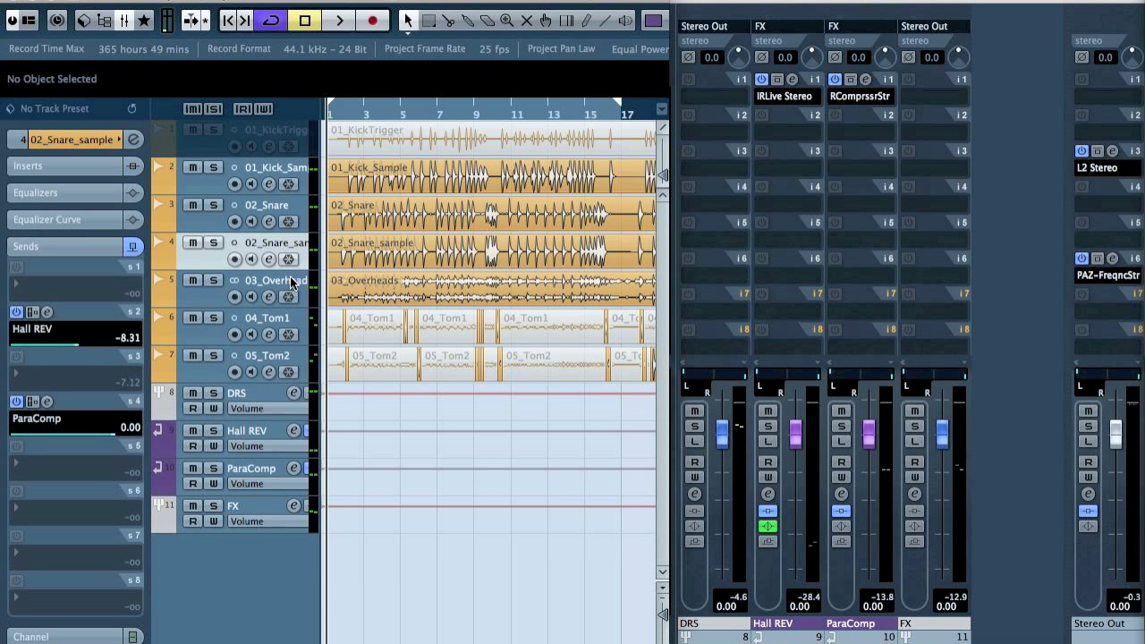
click(291, 282)
click(284, 321)
click(284, 358)
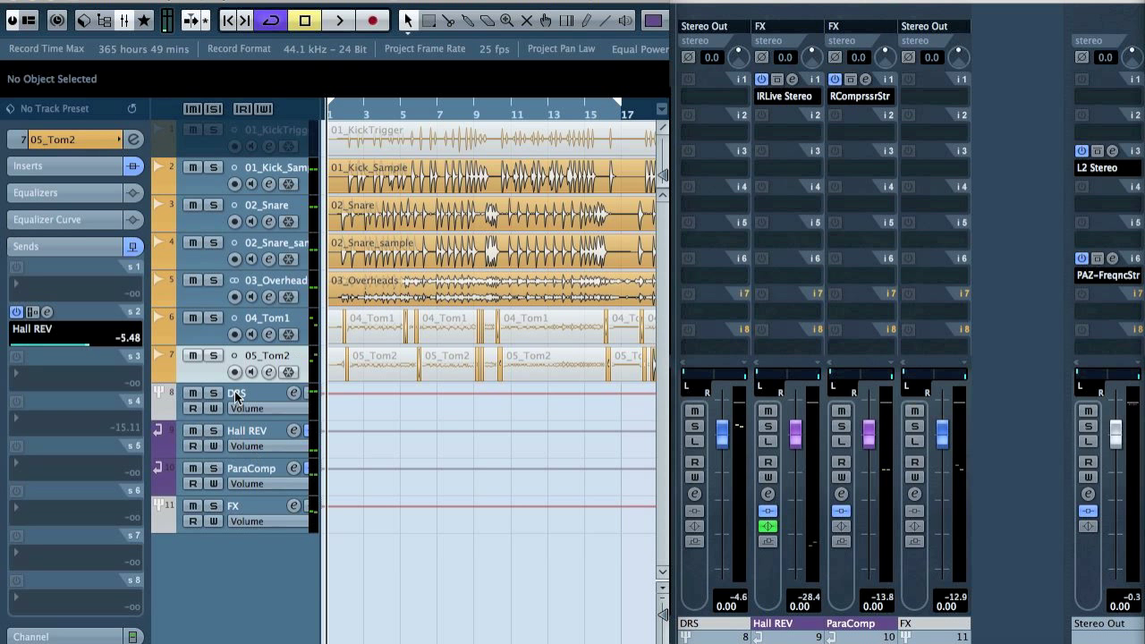
click(256, 481)
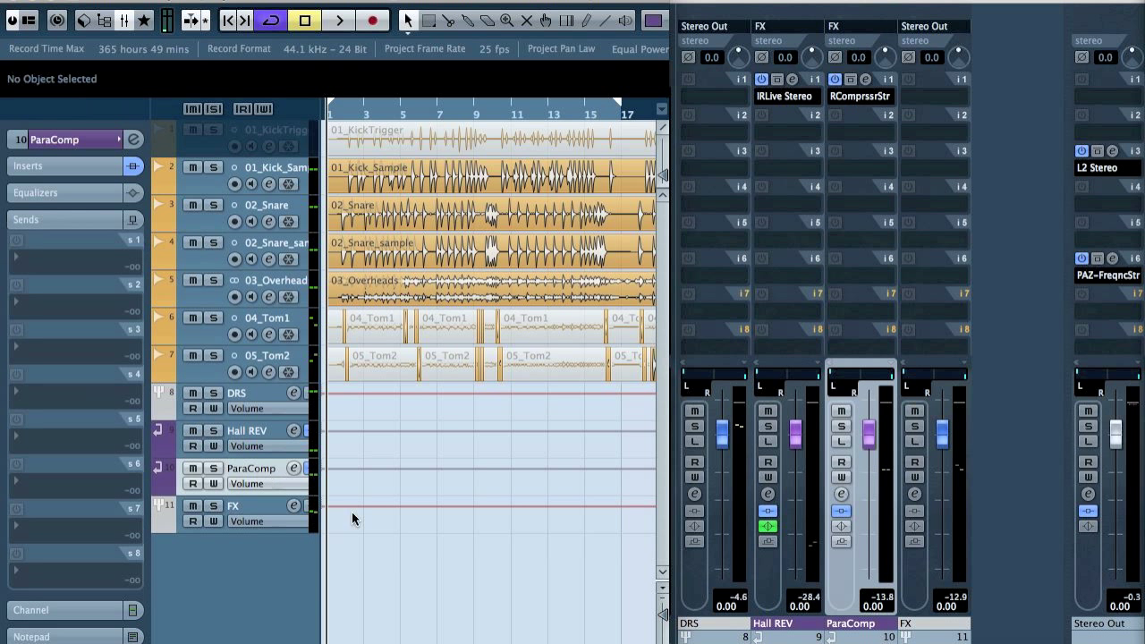
- Add a stereo FX channel track with the RoomWorks SE reverb and set its mix to 100
double_click(464, 560)
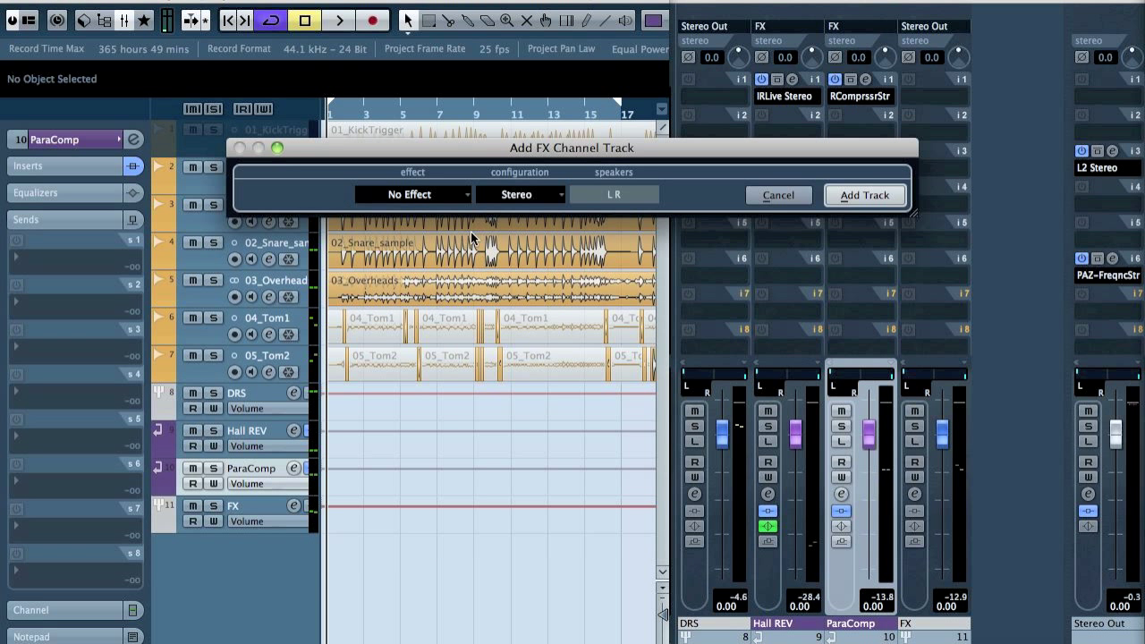
click(419, 194)
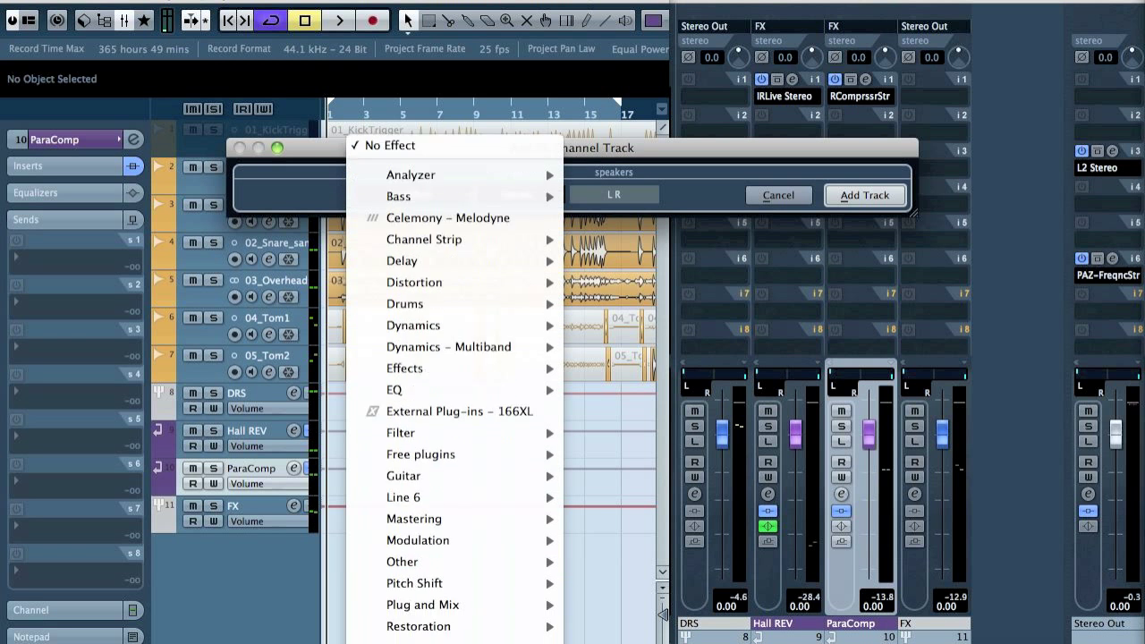
mouse_move(437, 508)
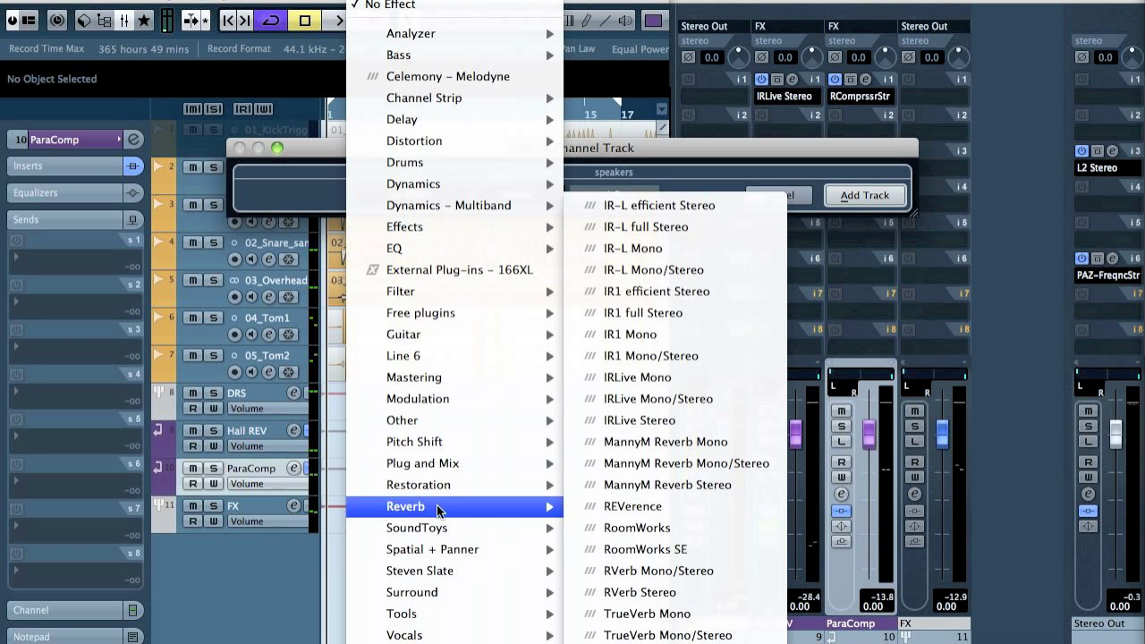
click(685, 545)
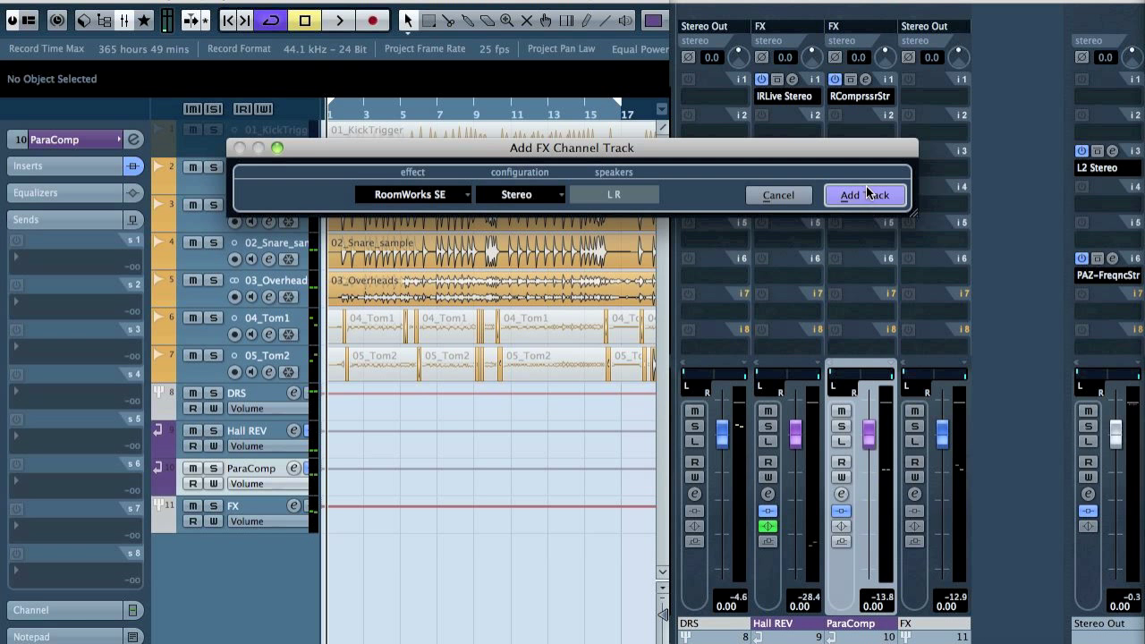
click(867, 193)
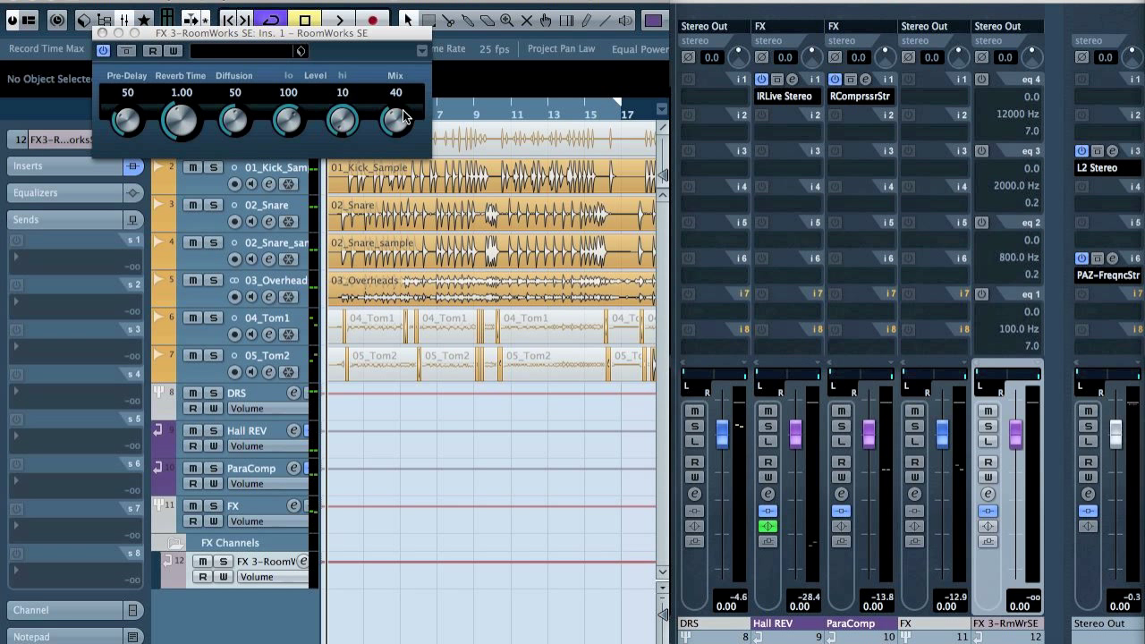
click(399, 130)
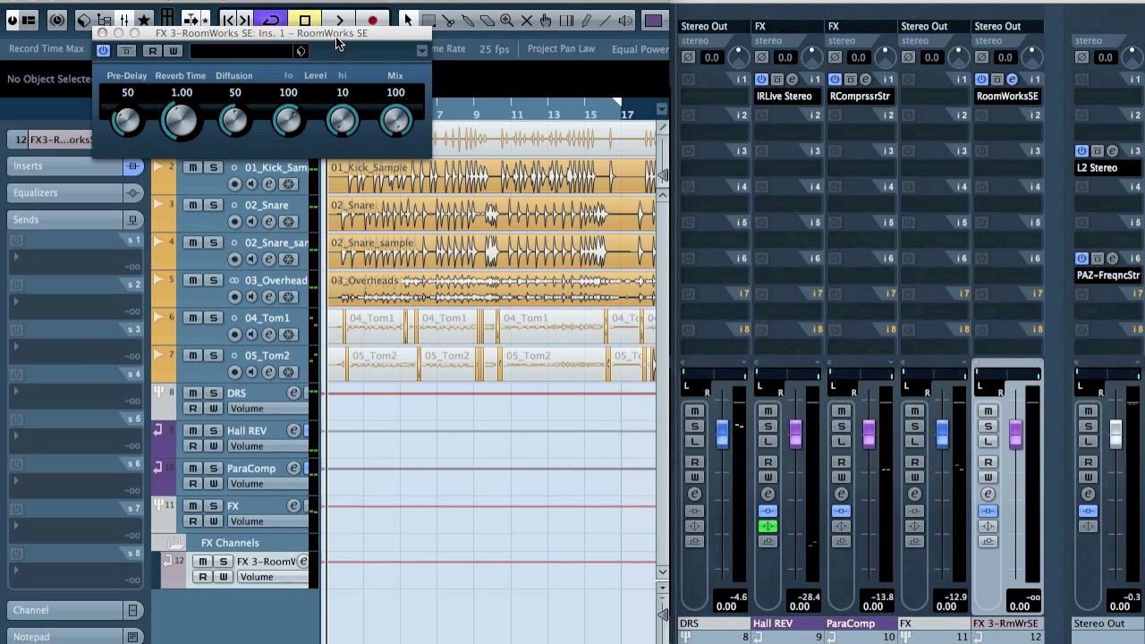
drag(335, 35, 660, 65)
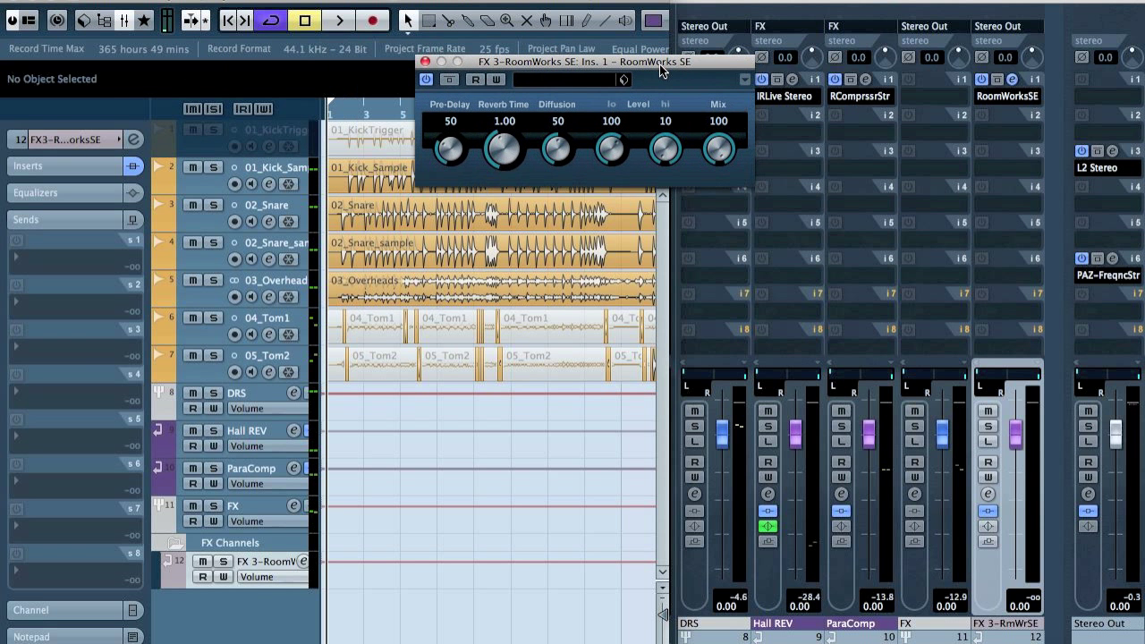
- Route send 3 of the 02_Snare_sample track to FX 3-RoomWorks SE, activate it and solo the reverb channel
click(293, 247)
click(47, 368)
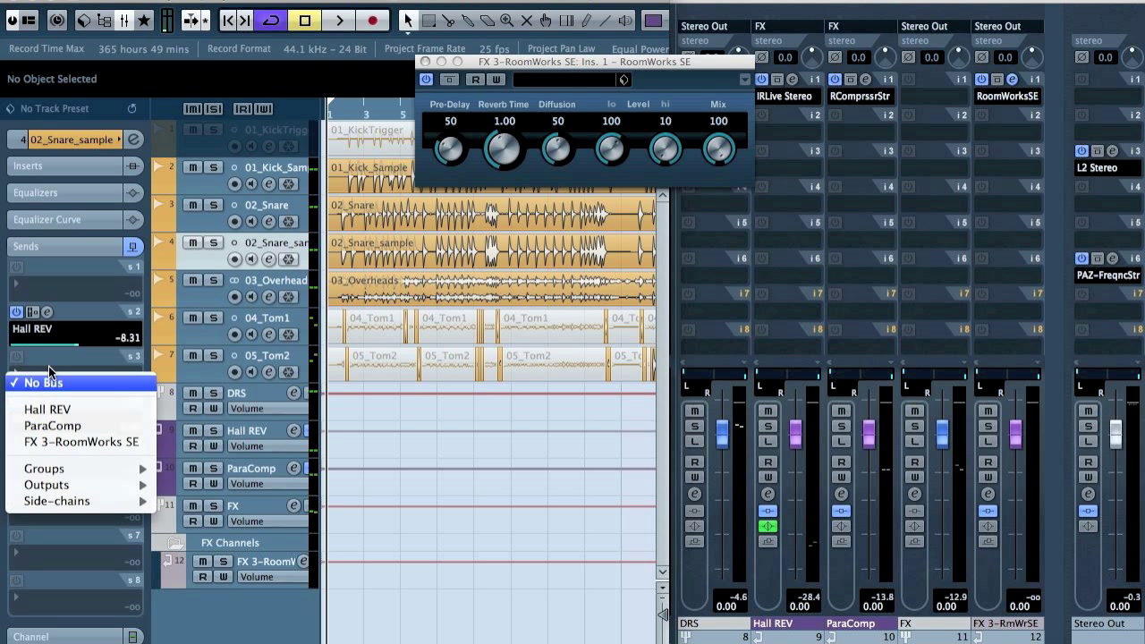
click(81, 438)
click(16, 357)
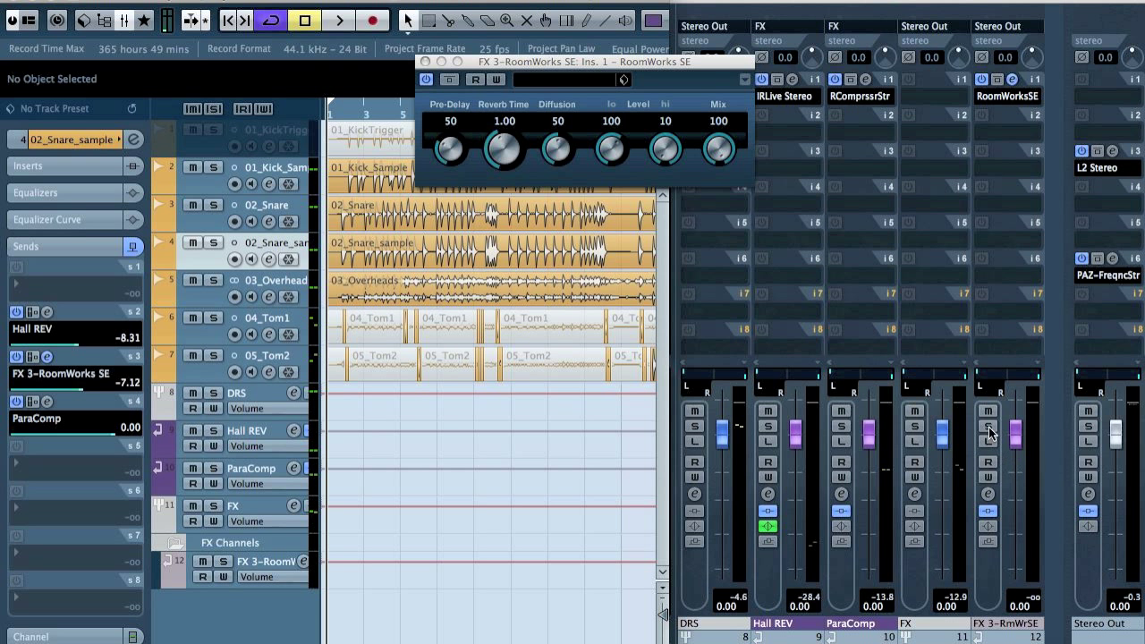
click(989, 426)
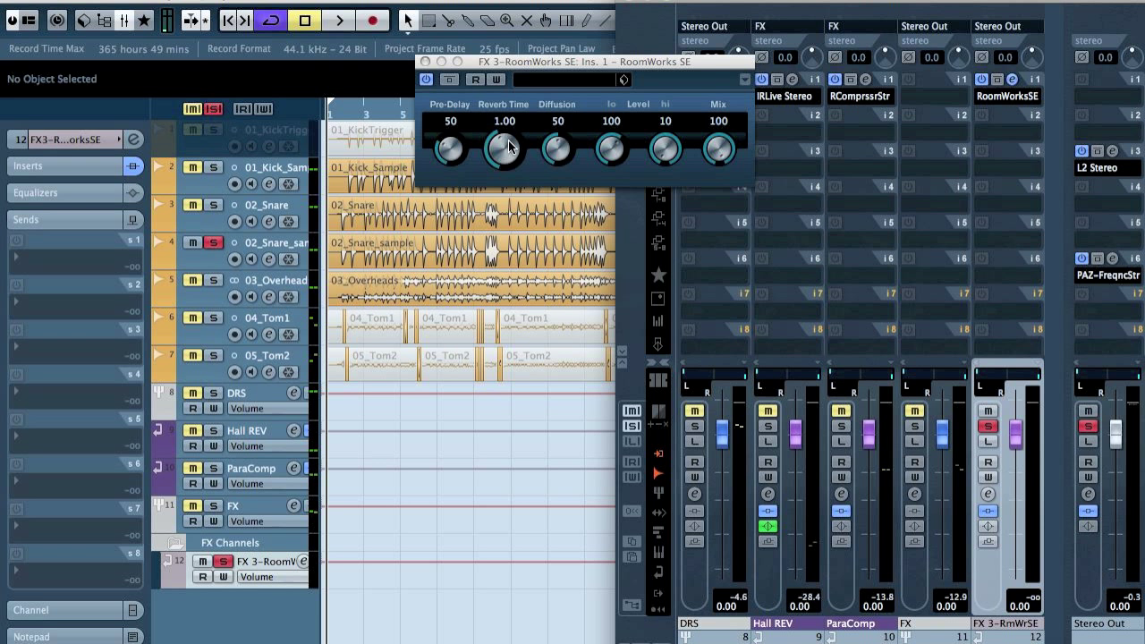
- Set the RoomWorks SE reverb time to 0.10 and its pre-delay to 0, and start playback
drag(507, 148, 485, 396)
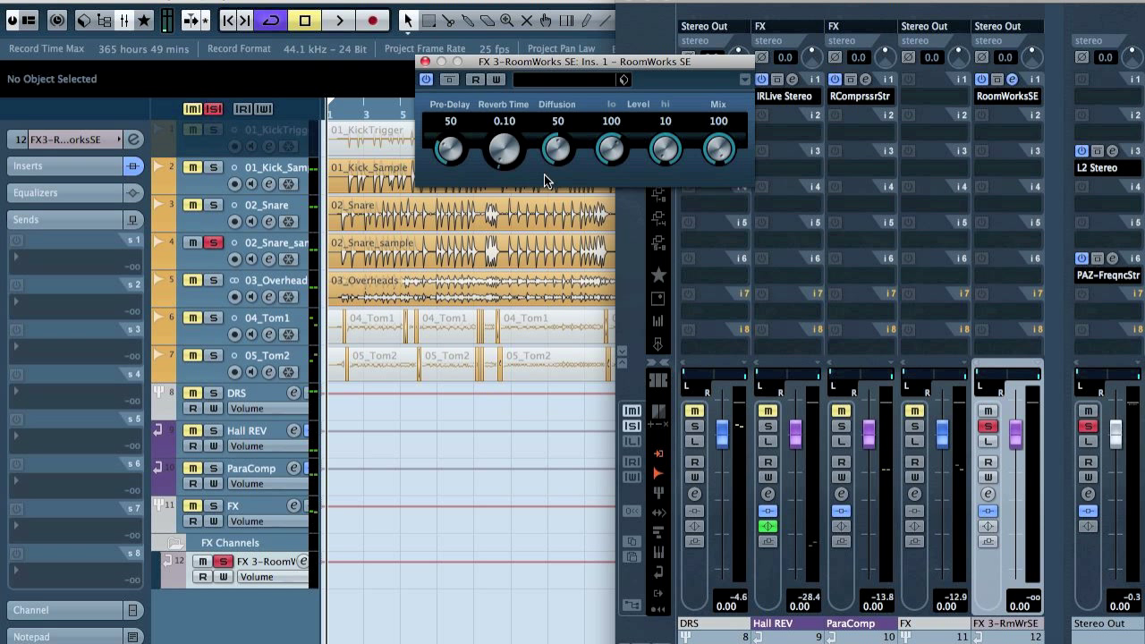
drag(450, 150, 449, 209)
key(space)
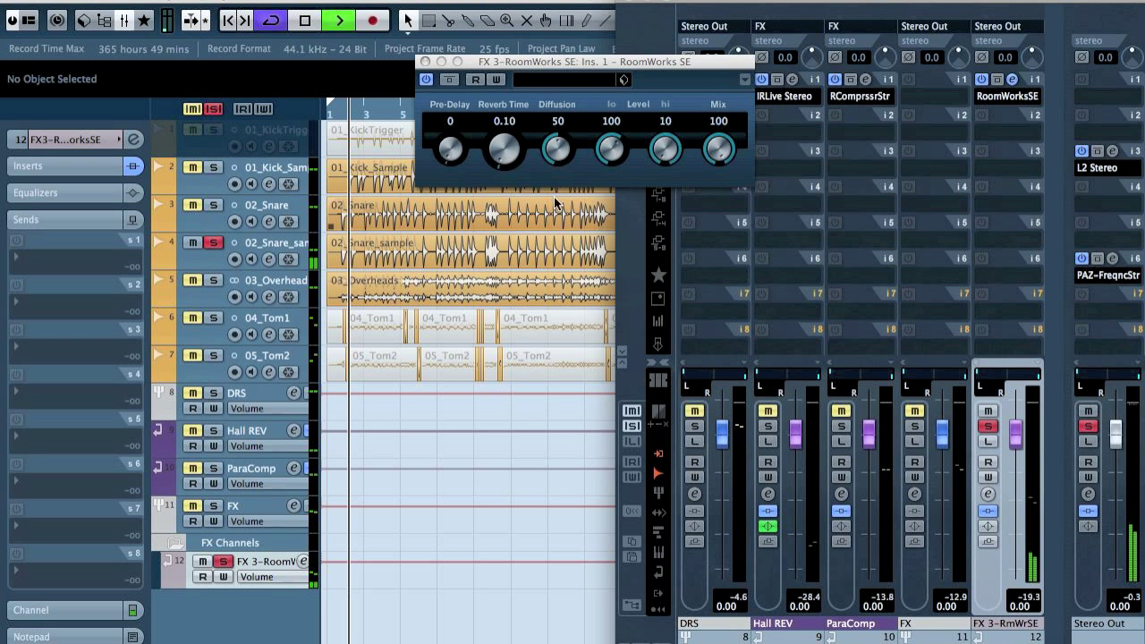
- Raise the reverb time to 0.66 by ear while the soloed snare reverb plays
click(504, 148)
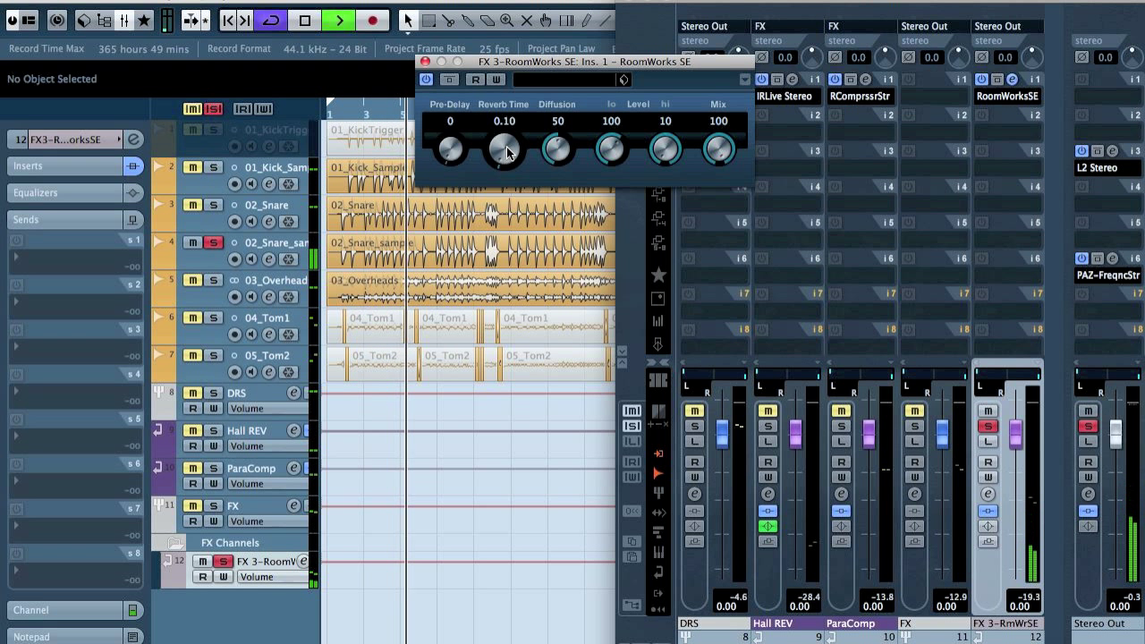
drag(507, 153, 509, 125)
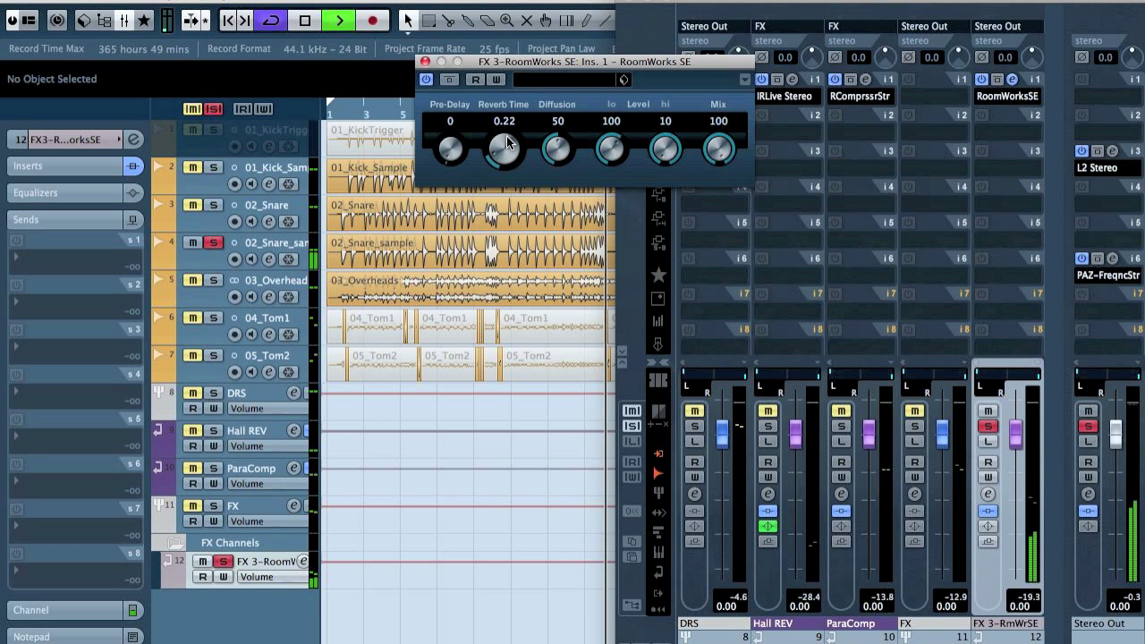
drag(507, 144, 510, 136)
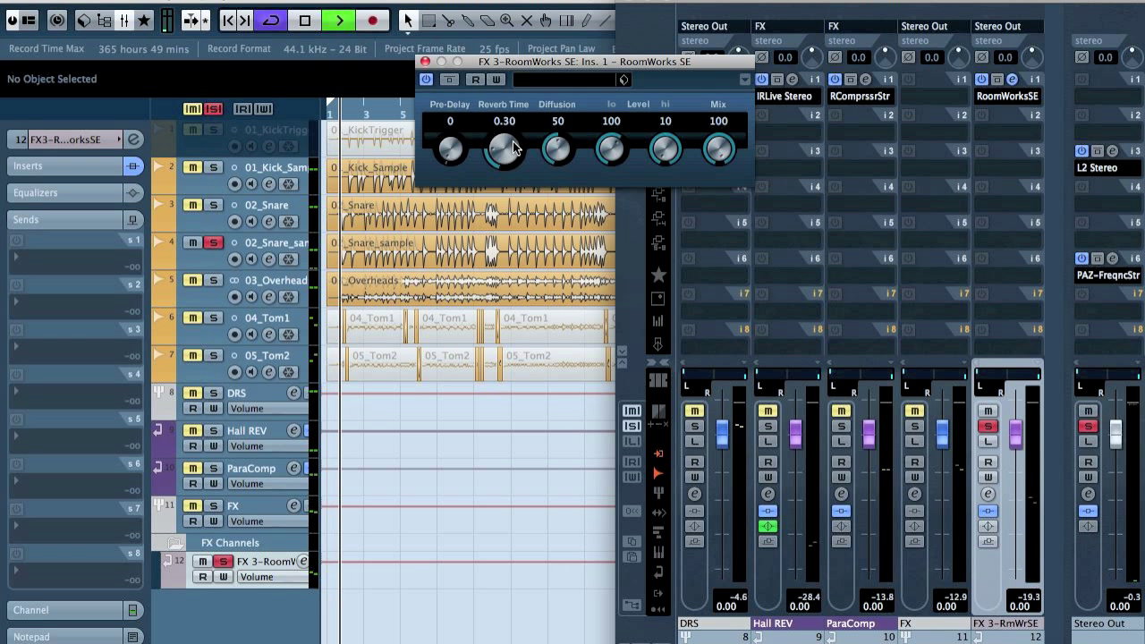
drag(513, 150, 505, 154)
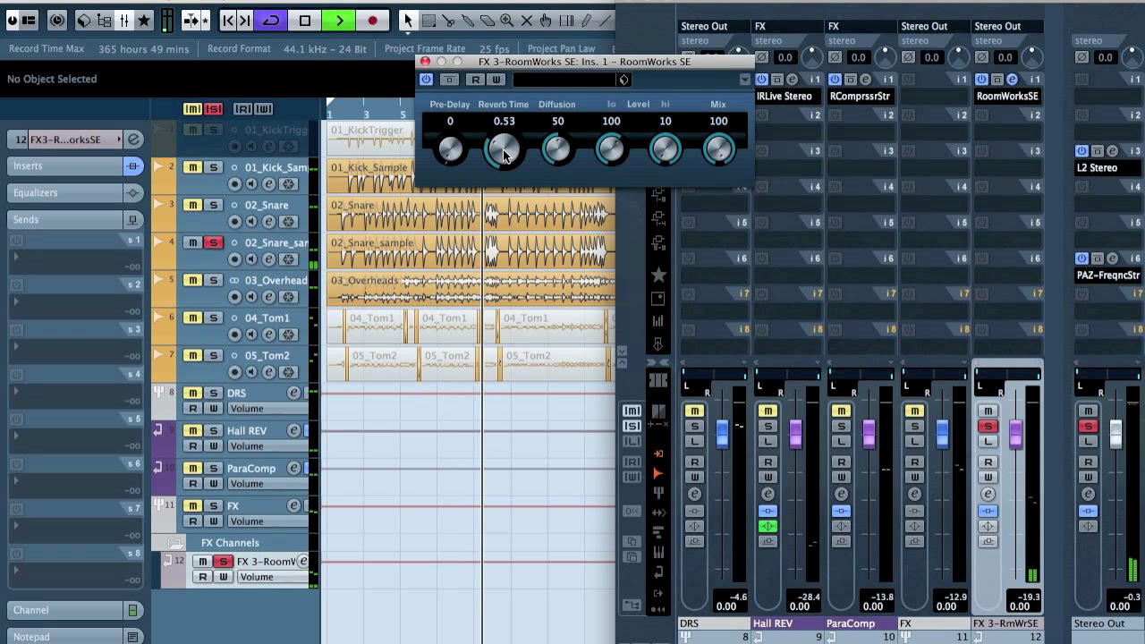
scroll(504, 152, up, 2)
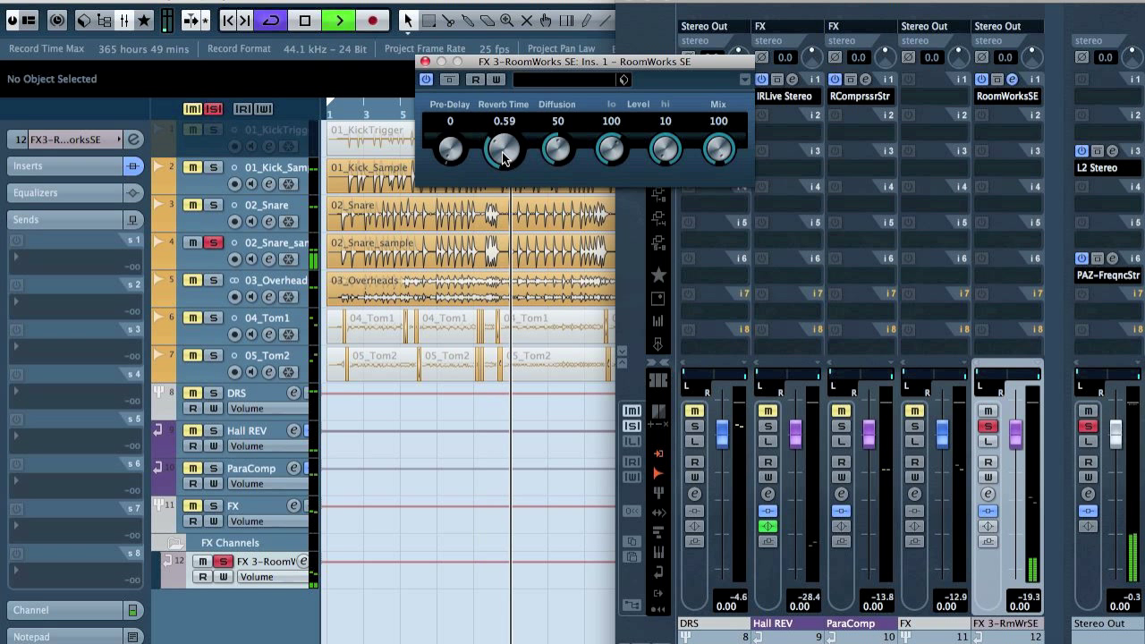
scroll(503, 152, up, 2)
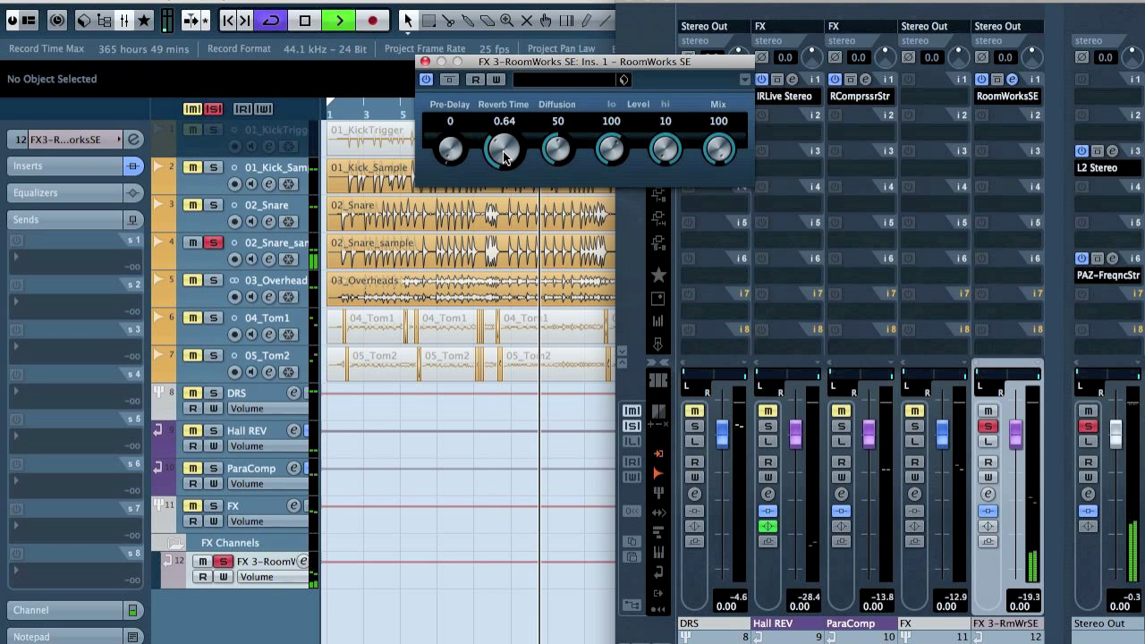
scroll(503, 152, up, 1)
scroll(506, 156, down, 1)
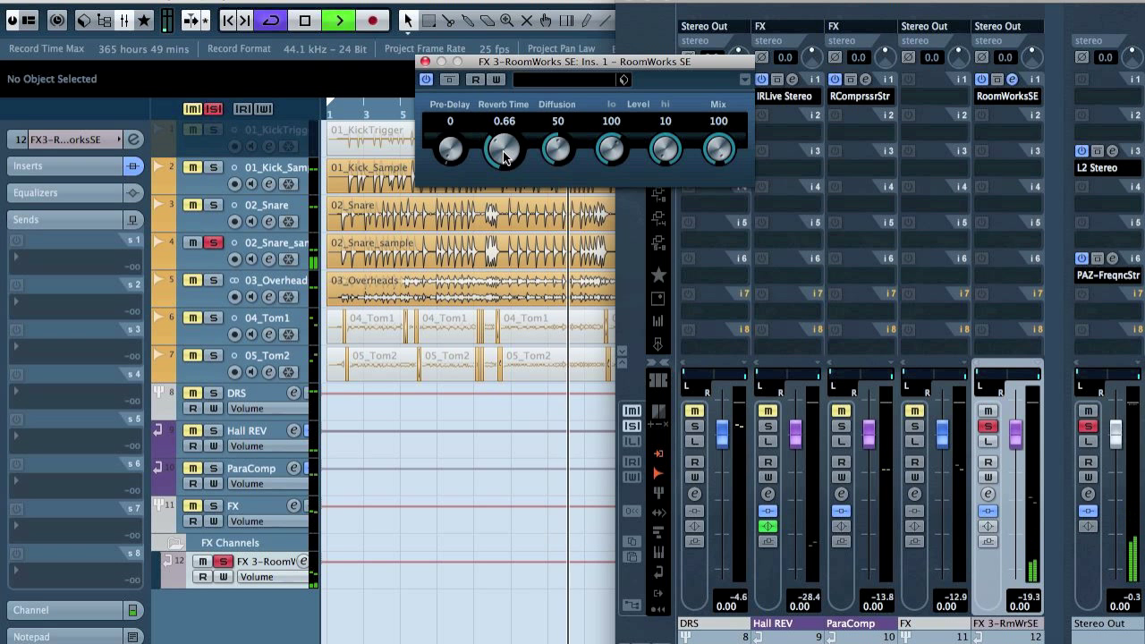
scroll(507, 156, up, 1)
scroll(504, 156, down, 1)
scroll(504, 155, up, 2)
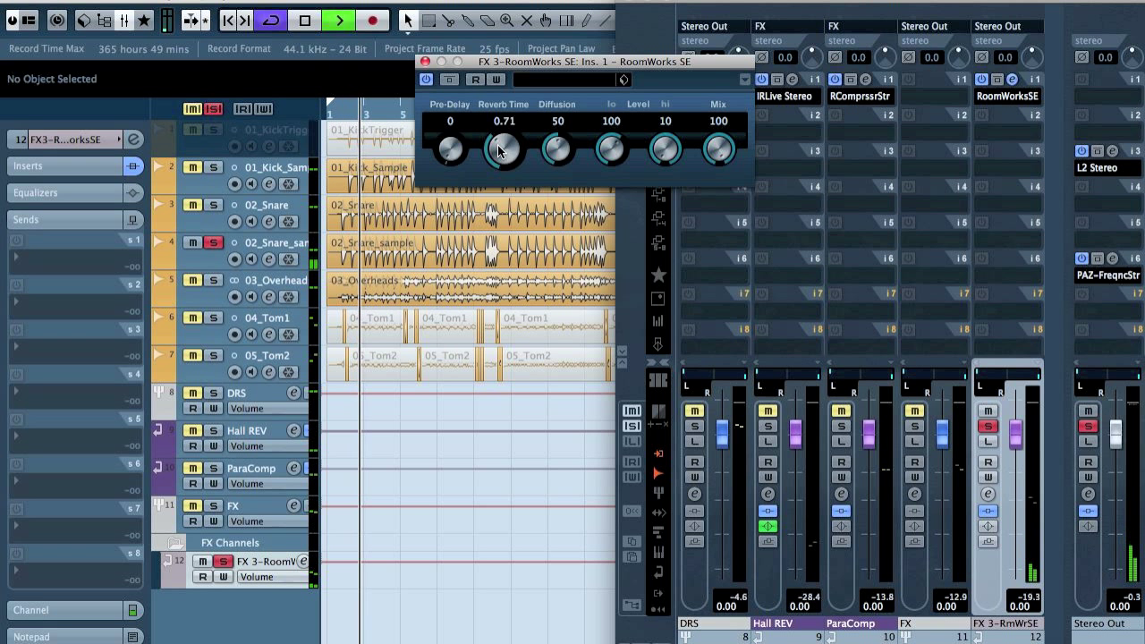
scroll(500, 150, down, 4)
scroll(500, 151, down, 1)
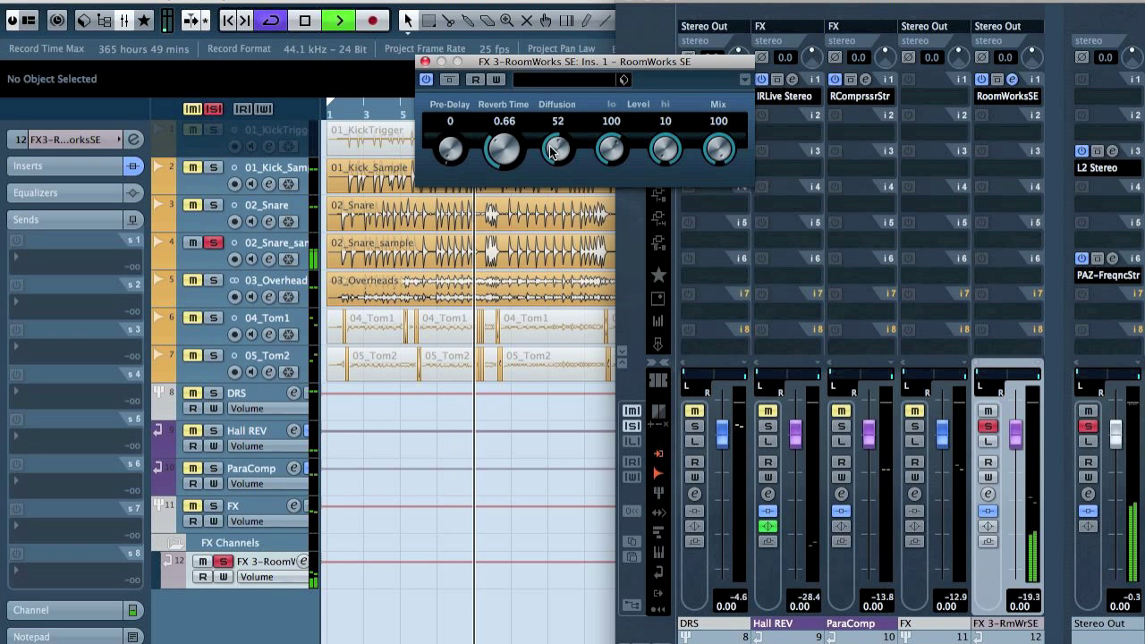
- Set the reverb's diffusion to 100 and its level to 100 low and 52 high, and stop playback
drag(555, 158, 543, 32)
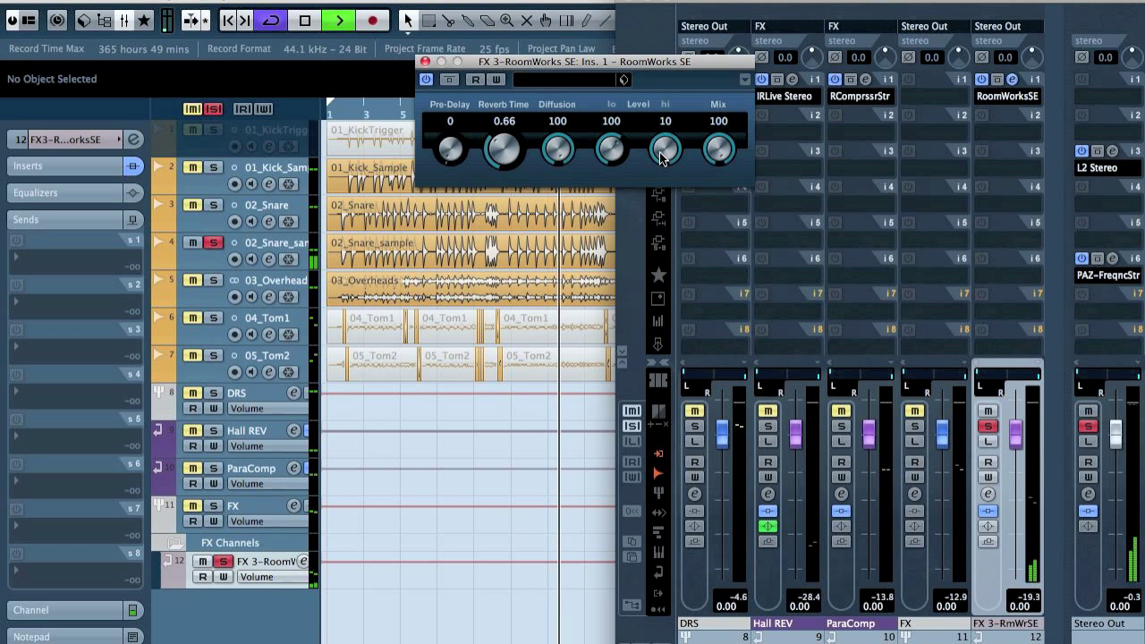
drag(663, 156, 663, 54)
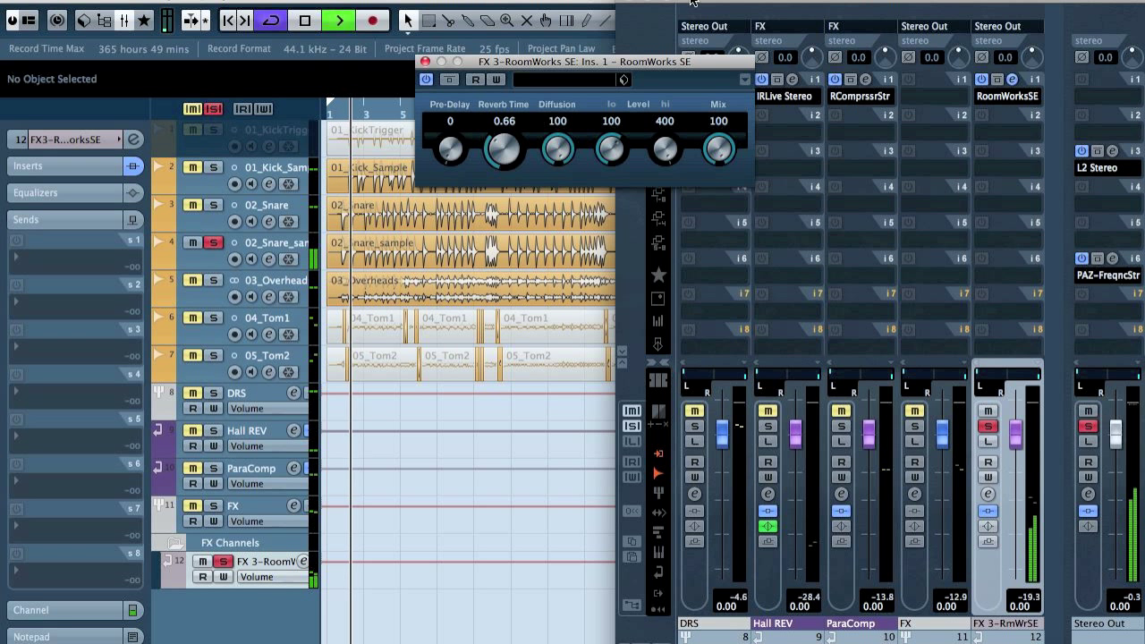
drag(665, 151, 679, 87)
drag(617, 154, 567, 96)
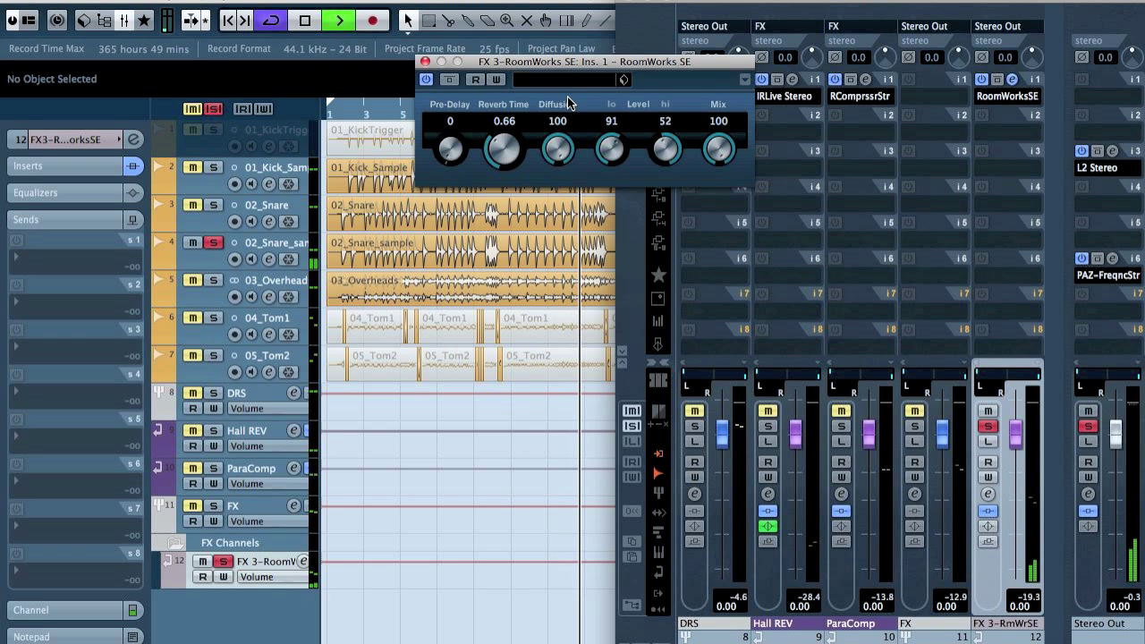
drag(567, 96, 540, 66)
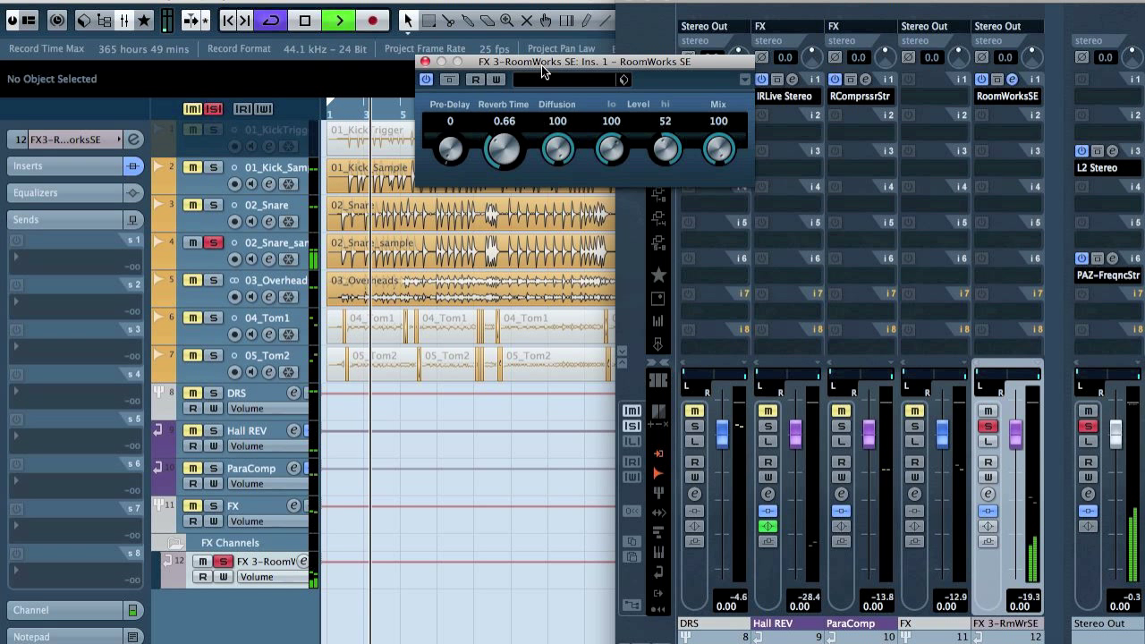
key(space)
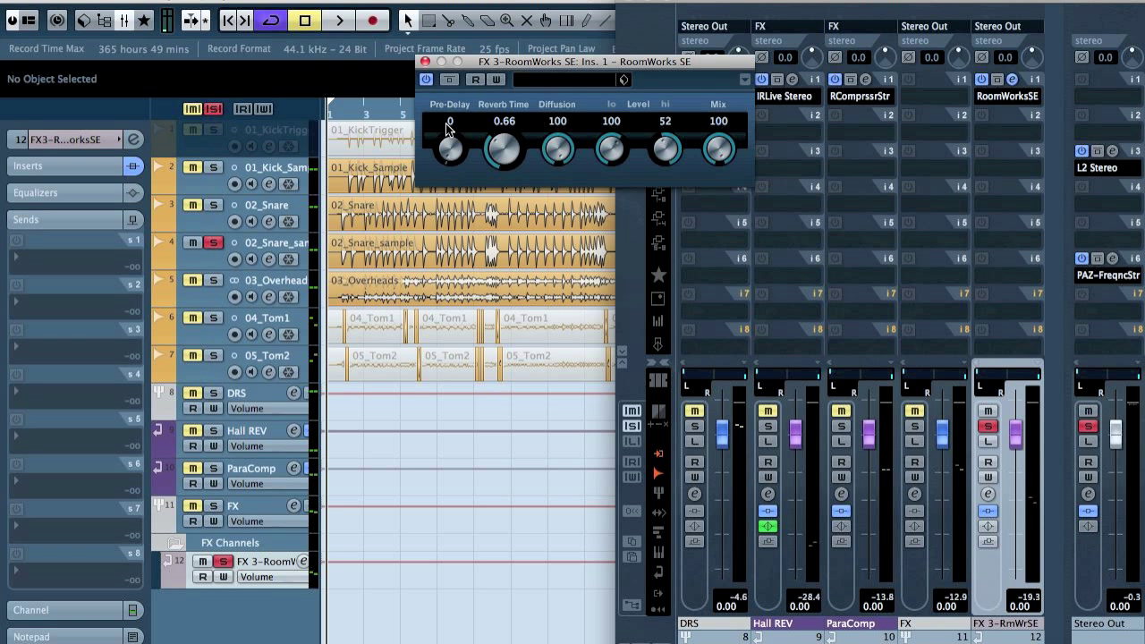
- Calculate 340/1000*8 in Spotlight and set the reverb's pre-delay to 8
click(1106, 4)
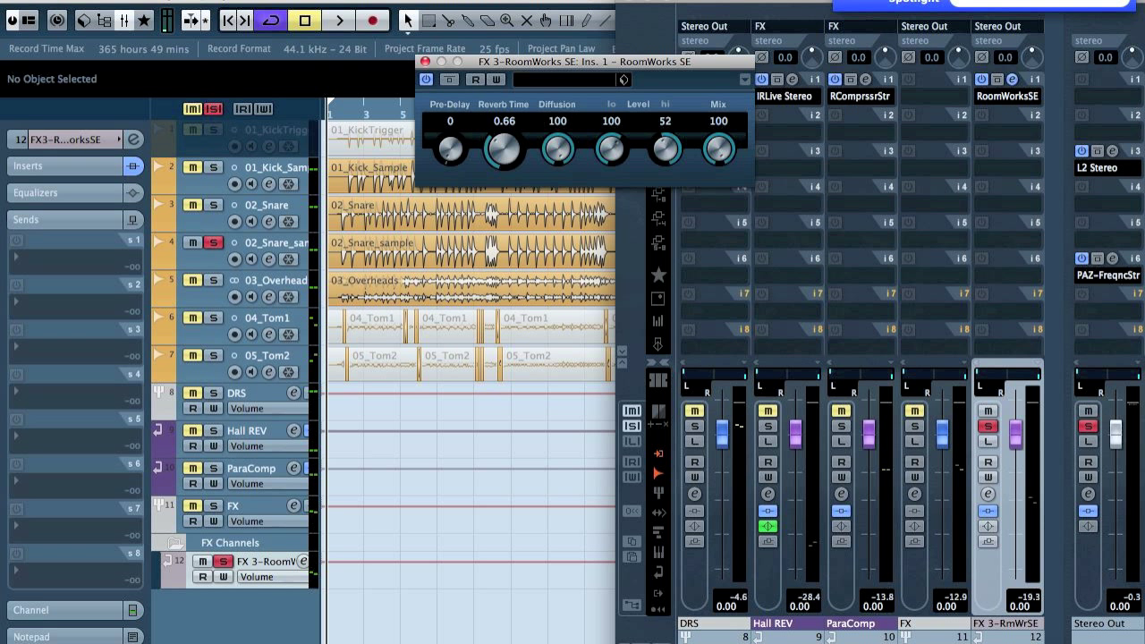
text(gt)
text(1000)
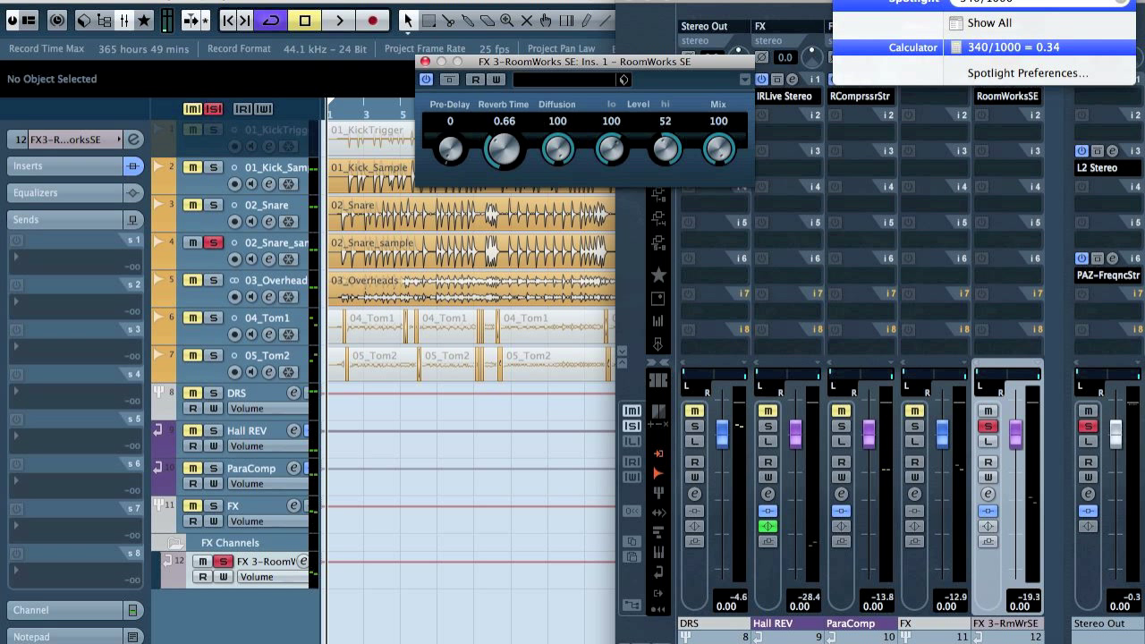
text(*8)
key(Escape)
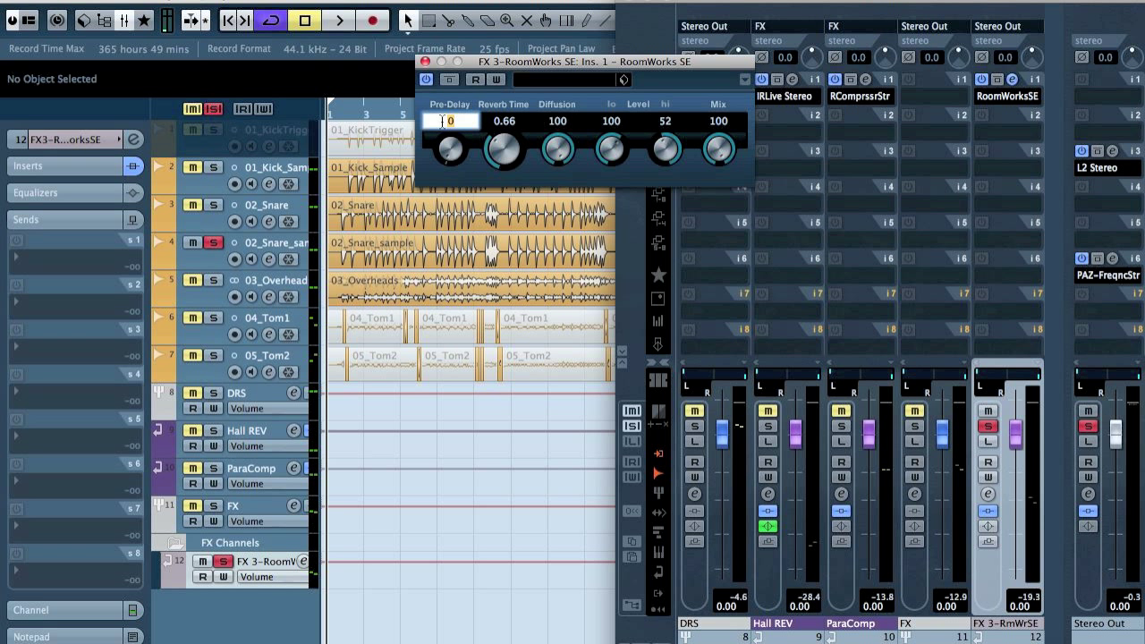
text(8)
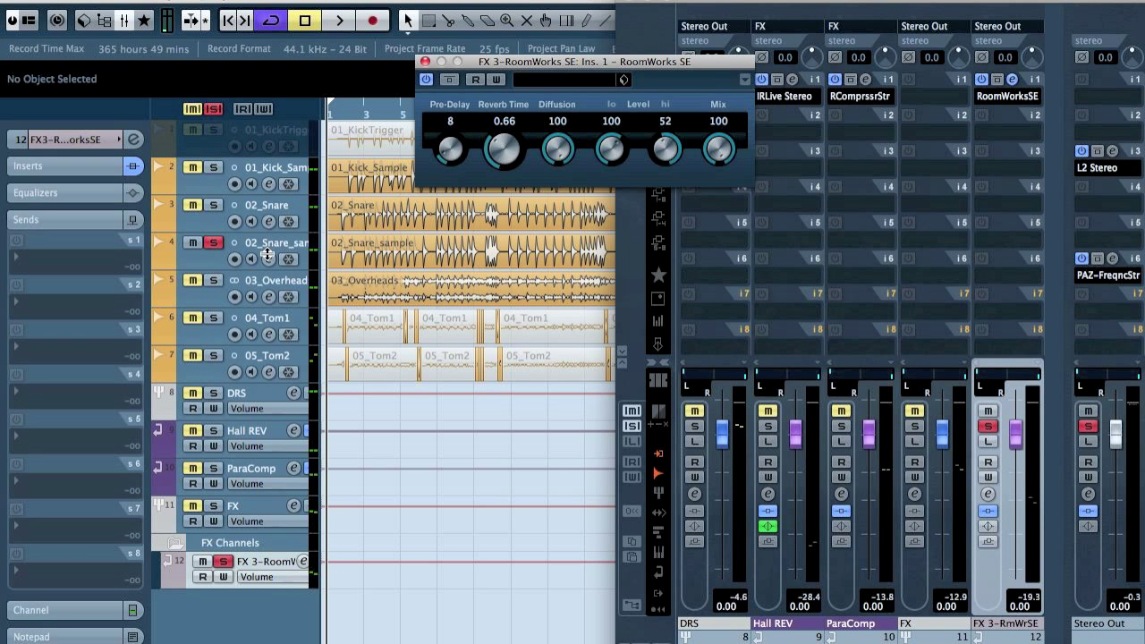
- Solo the sampled snare together with the RoomWorks SE channel and play them back to hear the blend
click(215, 243)
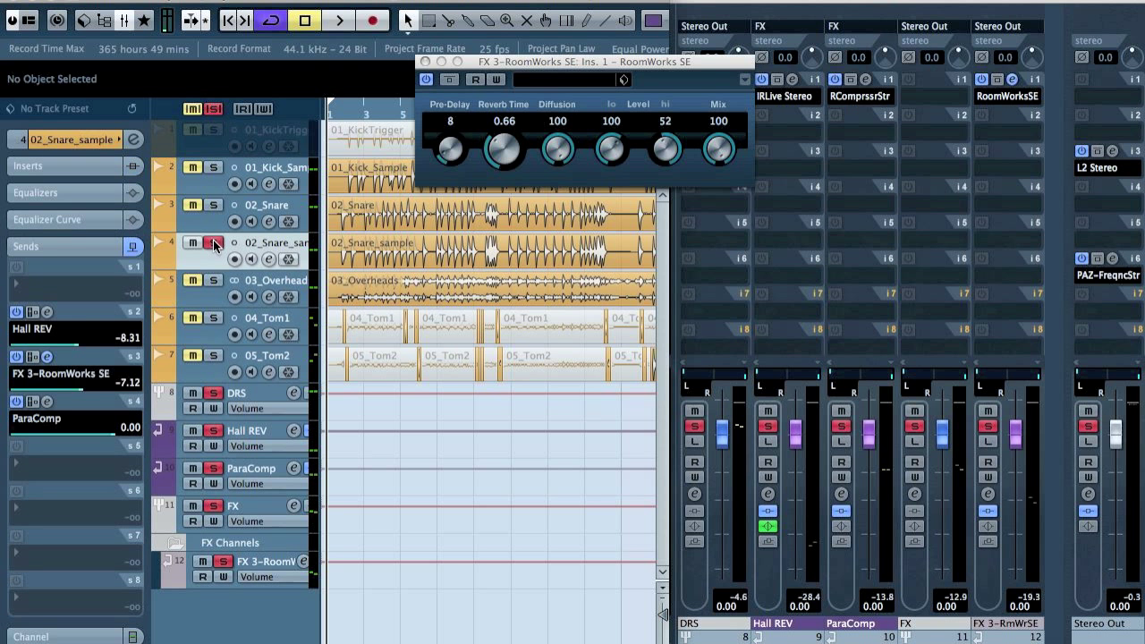
key(space)
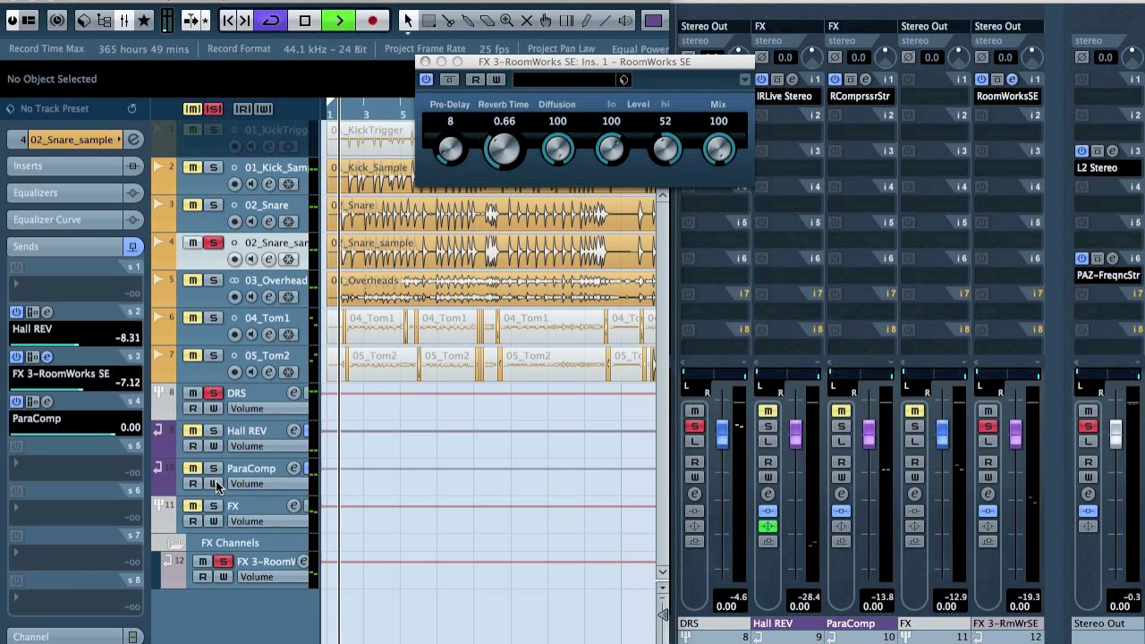
mouse_move(1020, 432)
mouse_down()
mouse_move(1018, 455)
mouse_move(1018, 434)
mouse_up()
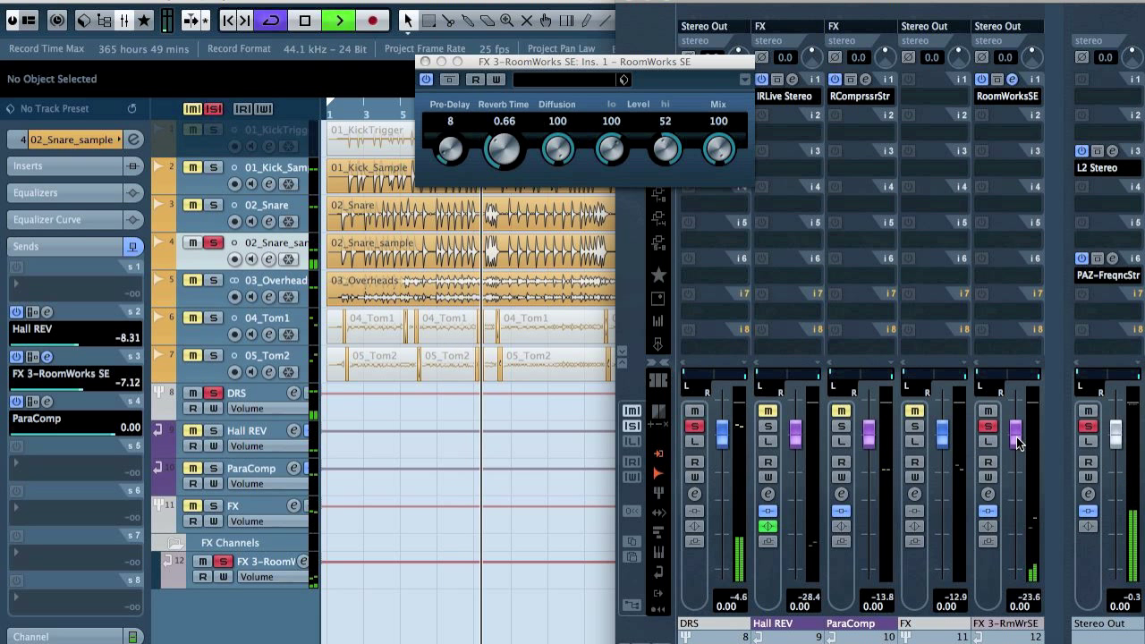
key(space)
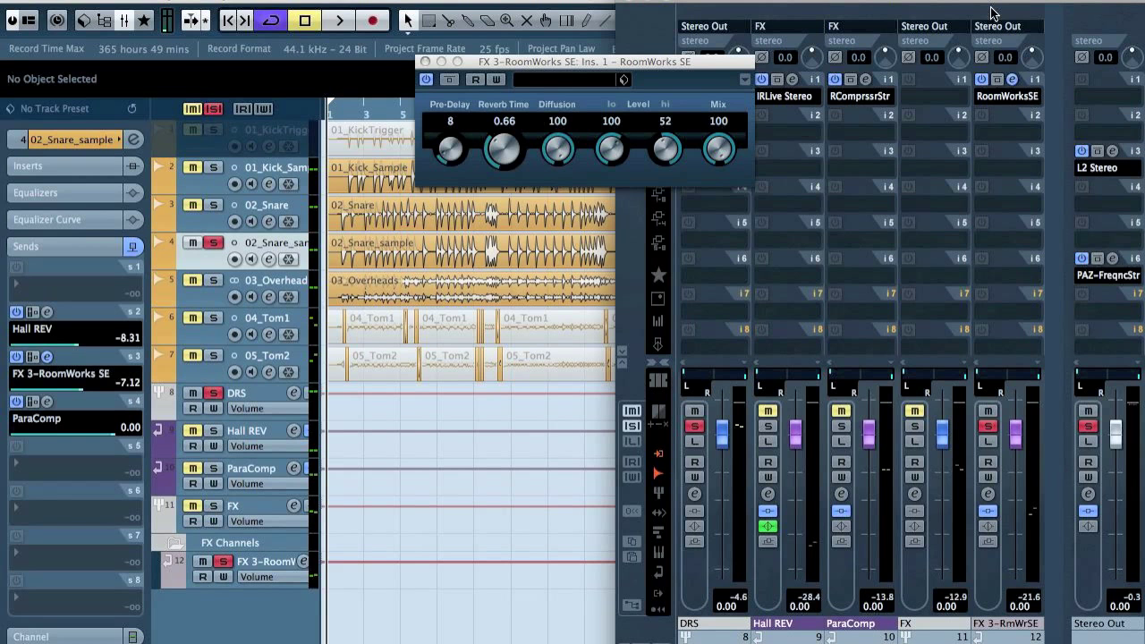
- Insert a Compressor in the second insert slot of the RoomWorks SE channel and place its window below the reverb's
click(1002, 135)
mouse_move(988, 320)
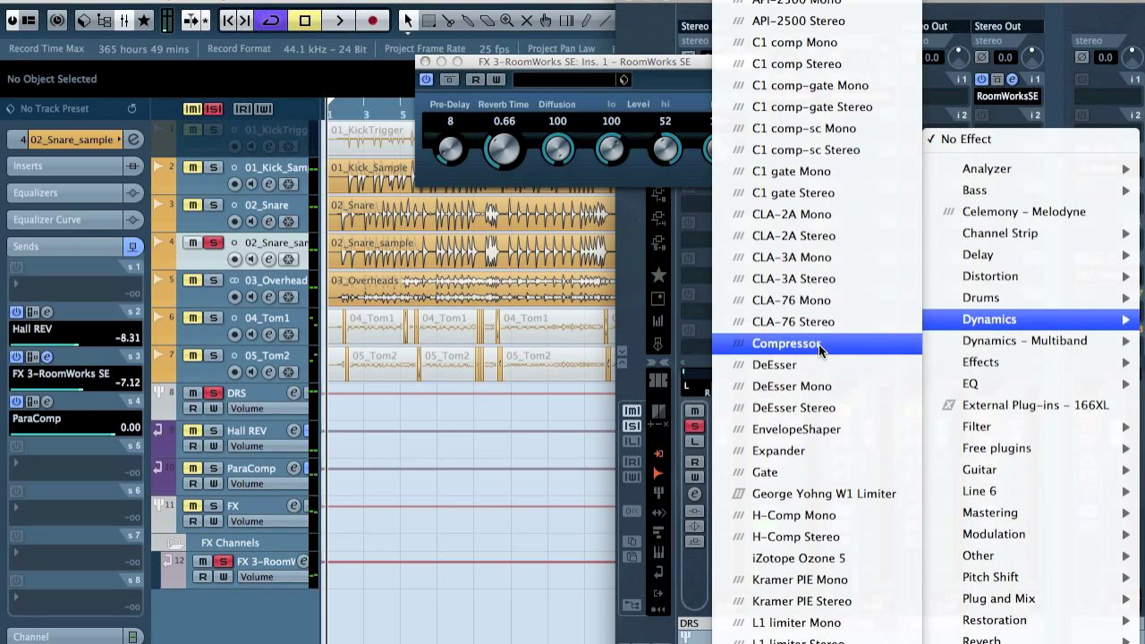
click(788, 344)
click(559, 308)
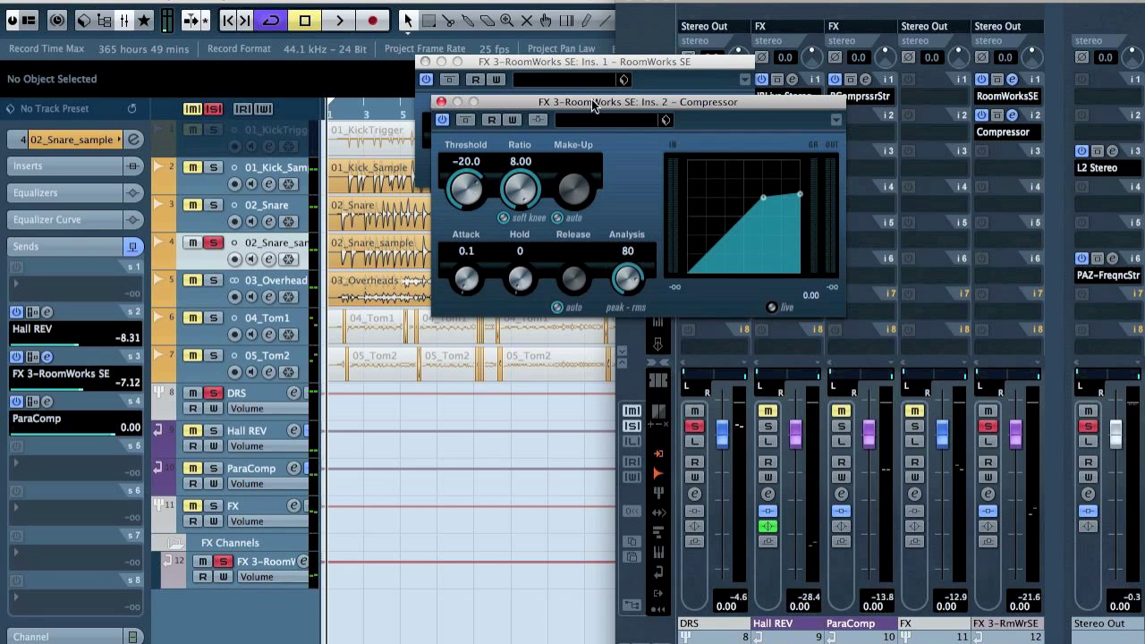
drag(592, 104, 445, 207)
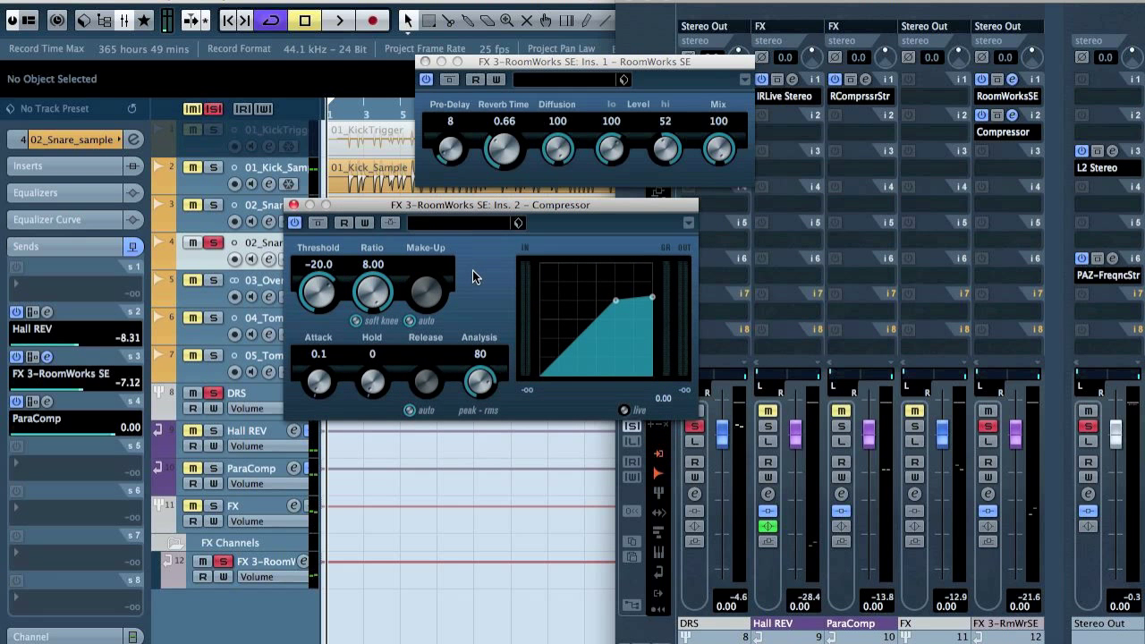
- Lower the compressor's threshold to -37.1 during playback and raise the RoomWorks SE channel's input gain to 12.0
key(space)
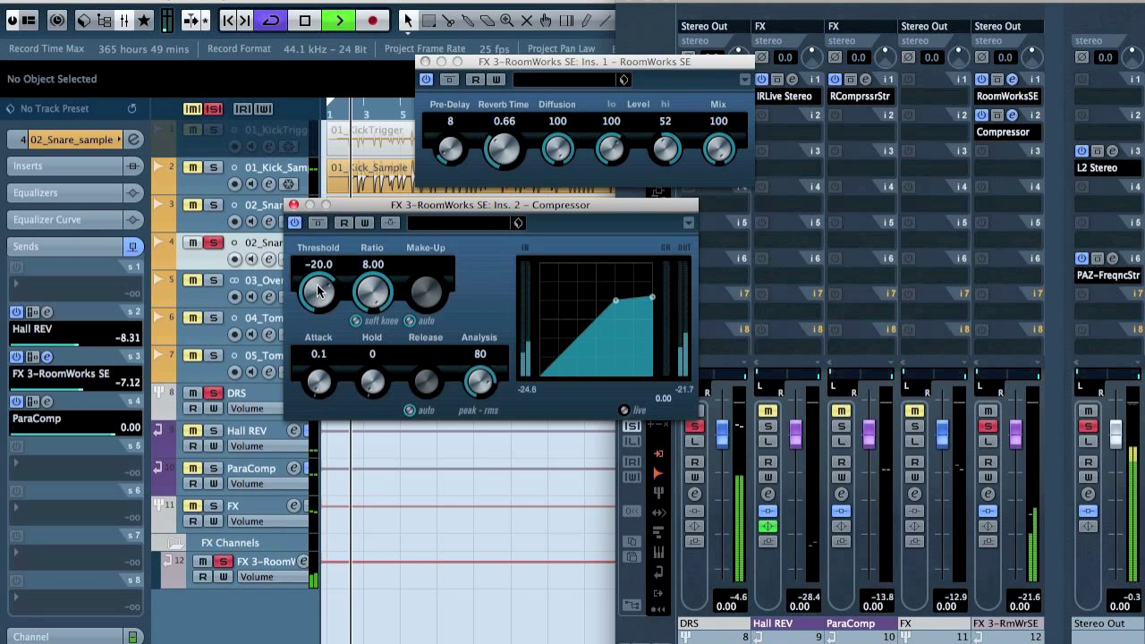
drag(318, 291, 316, 339)
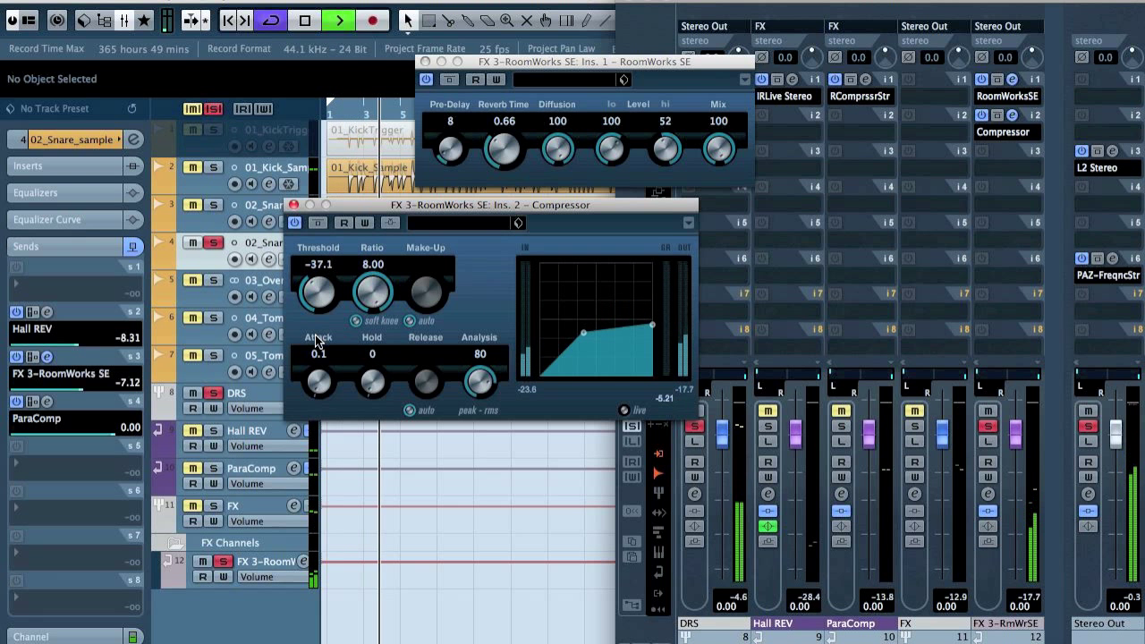
key(space)
click(1006, 61)
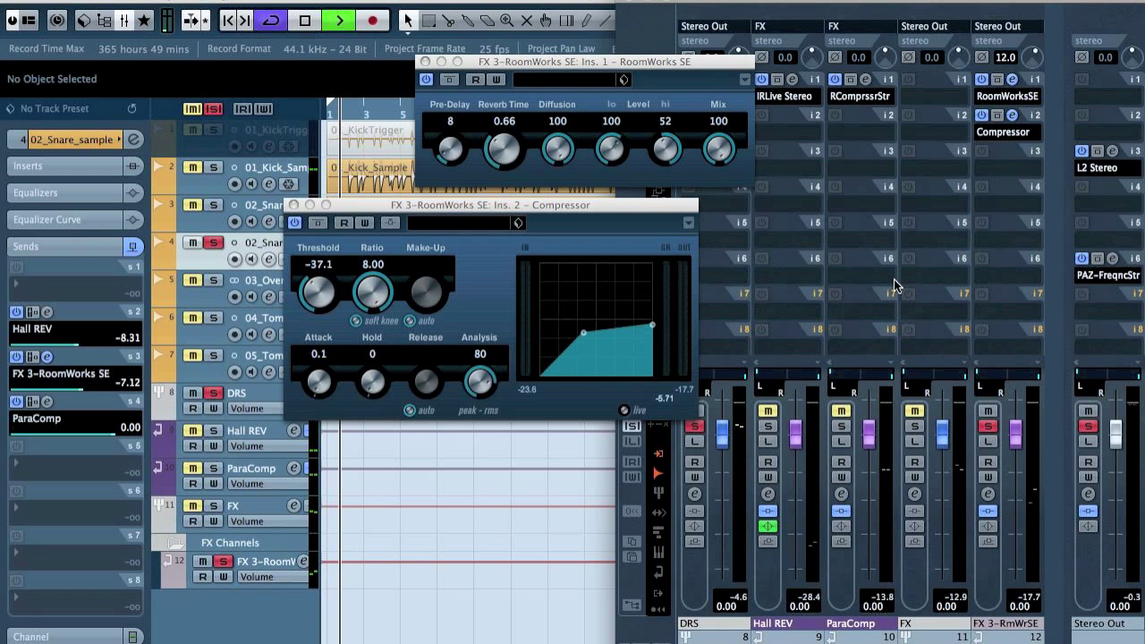
- Switch off the compressor's automatic make-up for a manual make-up gain of 15.0, stop playback and close both plug-in windows
click(411, 322)
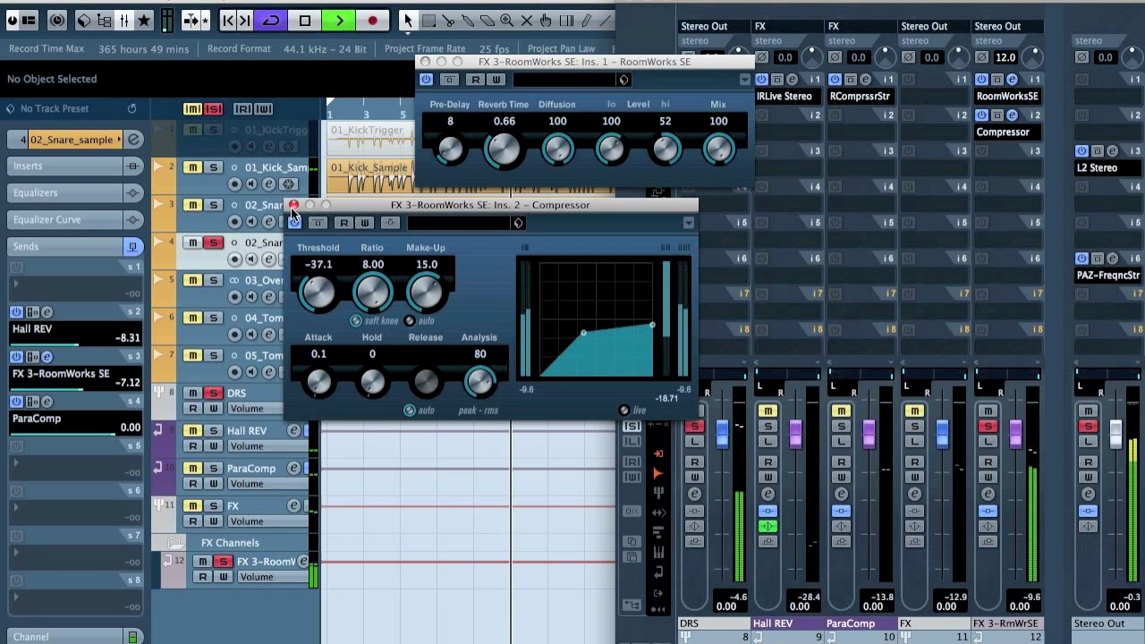
key(space)
click(294, 204)
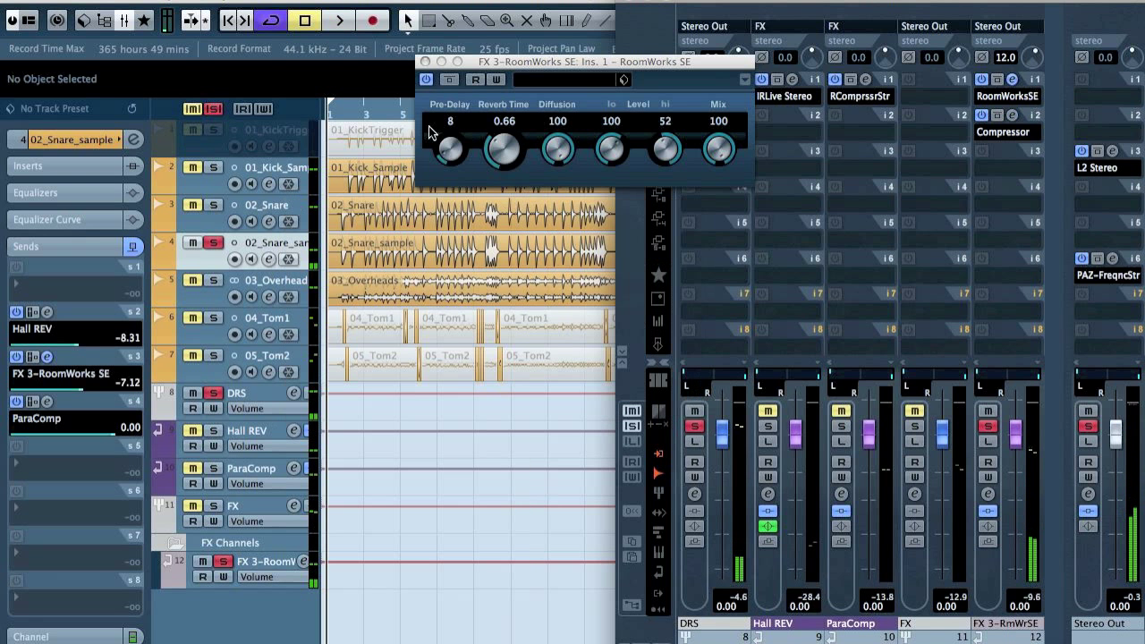
click(425, 62)
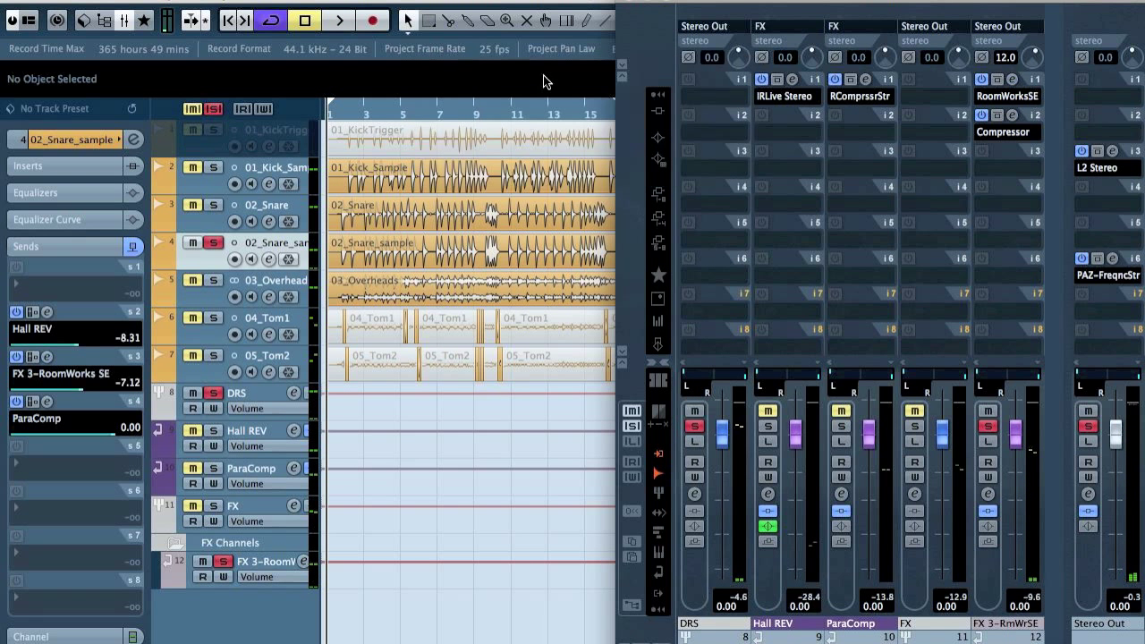
- Insert StudioEQ in the third slot of the RoomWorks SE channel and enable band 1 as a Cut filter
click(1005, 172)
mouse_move(986, 424)
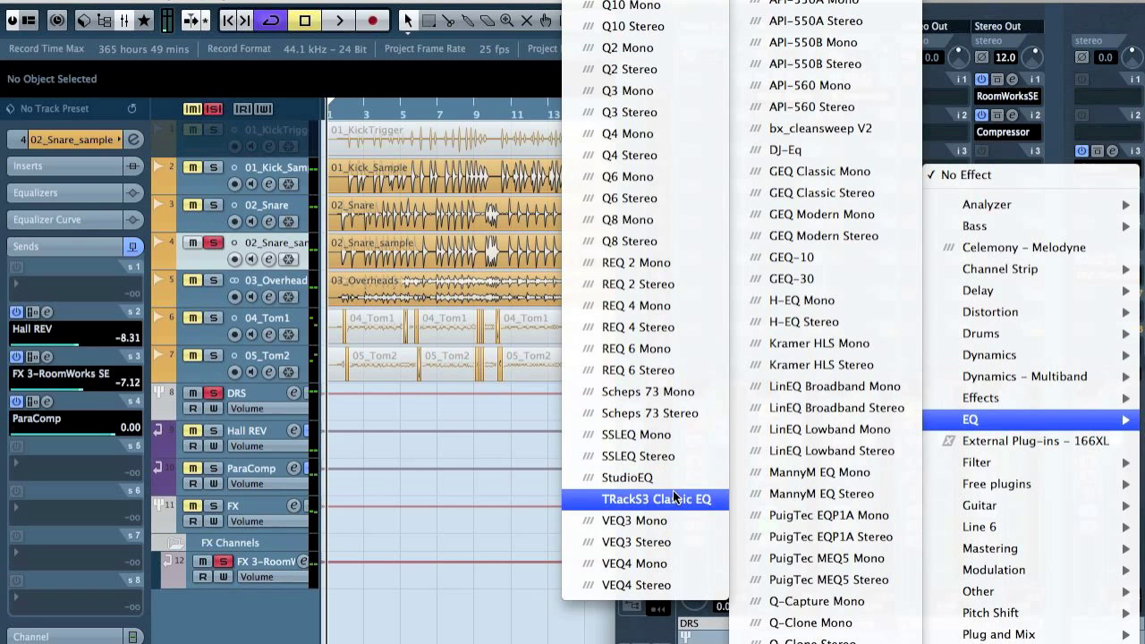
click(631, 478)
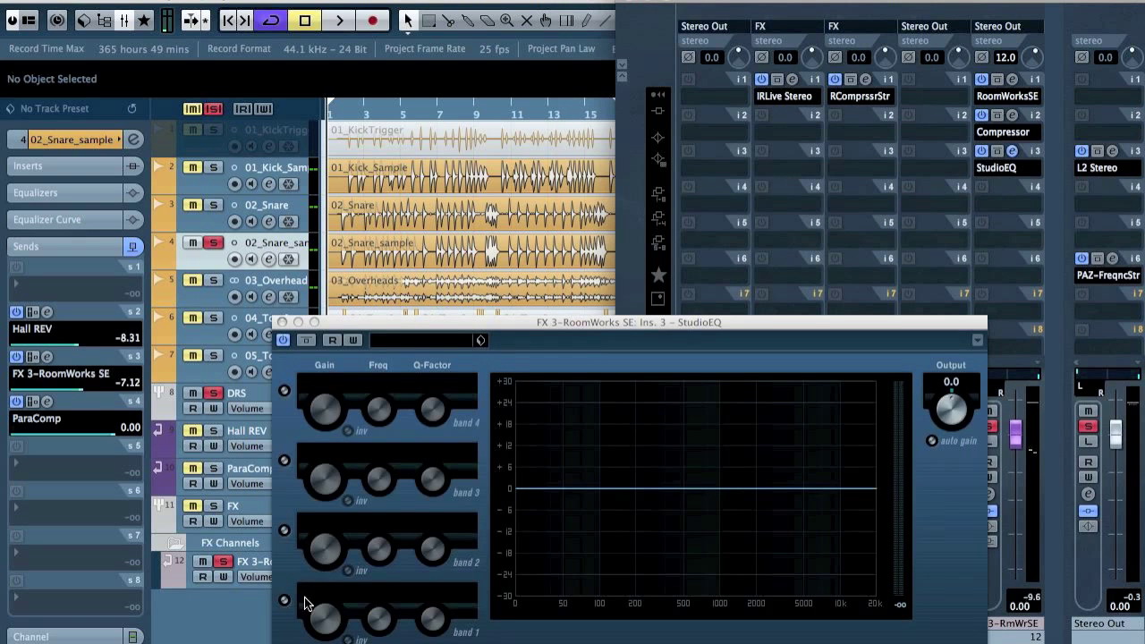
click(285, 602)
click(463, 595)
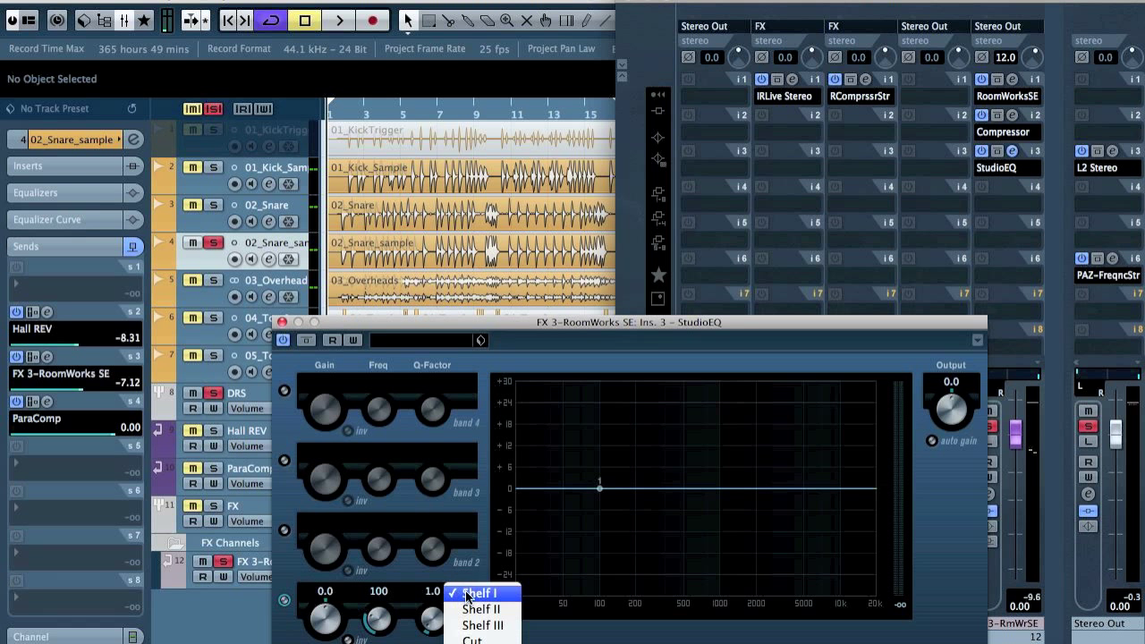
click(491, 640)
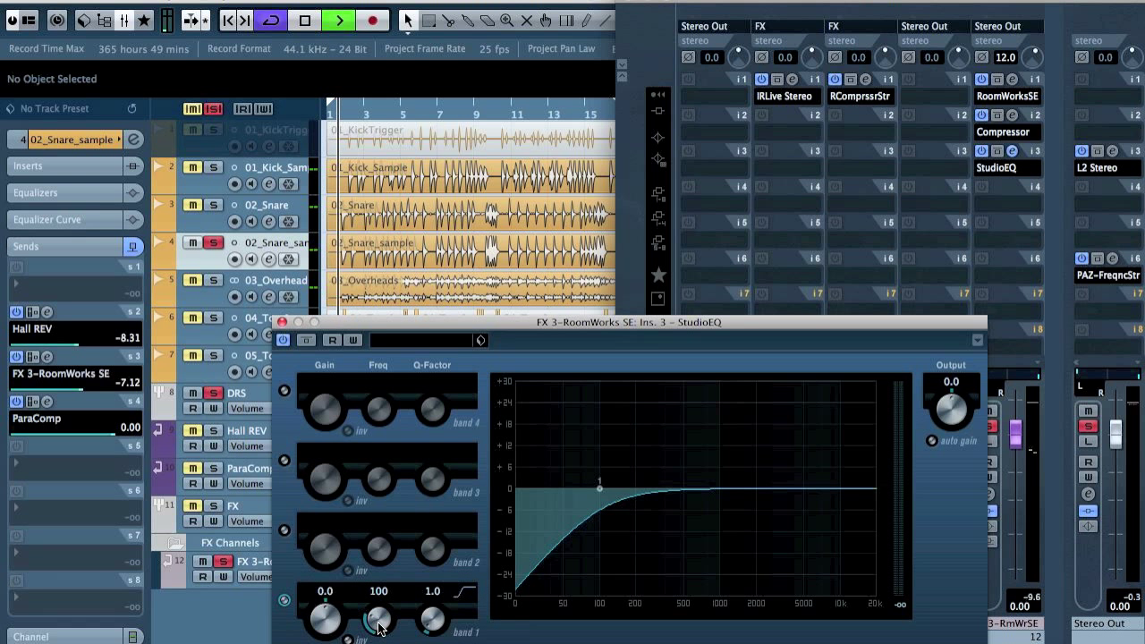
- Sweep the band 1 cut frequency by ear during playback and set it to 180 Hz
scroll(378, 619, up, 4)
scroll(378, 619, down, 3)
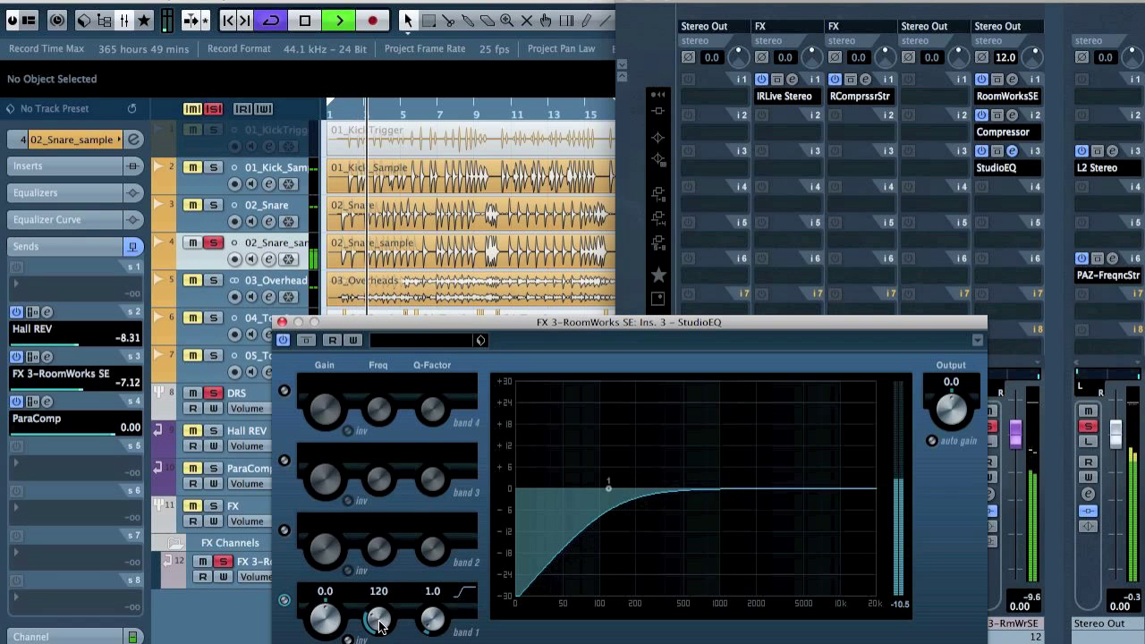
scroll(378, 622, down, 4)
scroll(381, 624, up, 5)
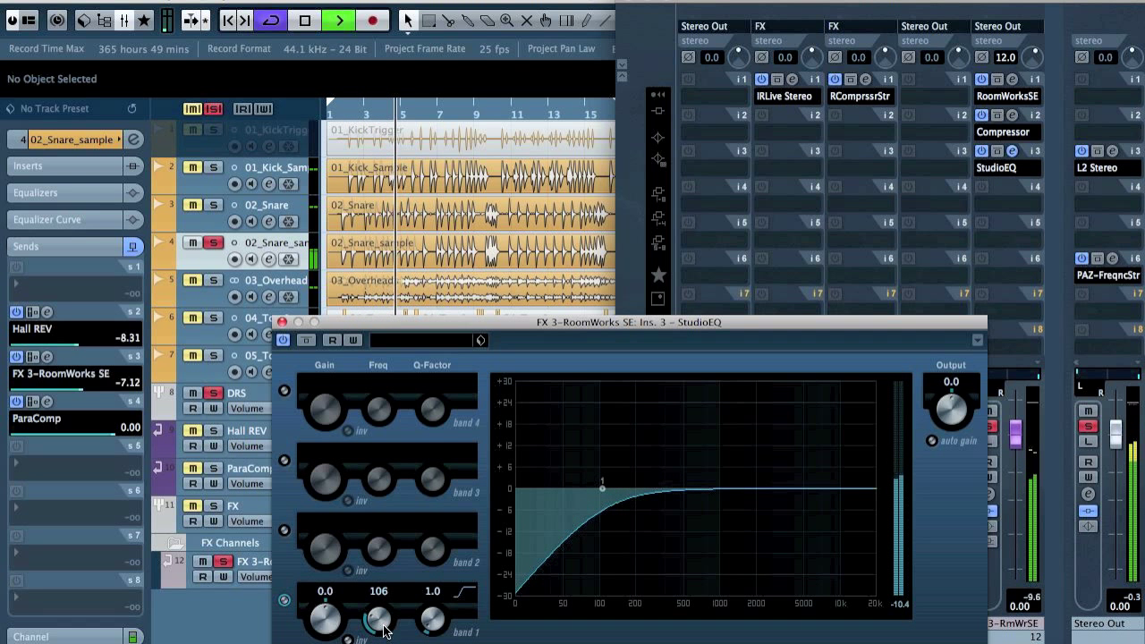
scroll(381, 622, up, 3)
scroll(387, 627, down, 1)
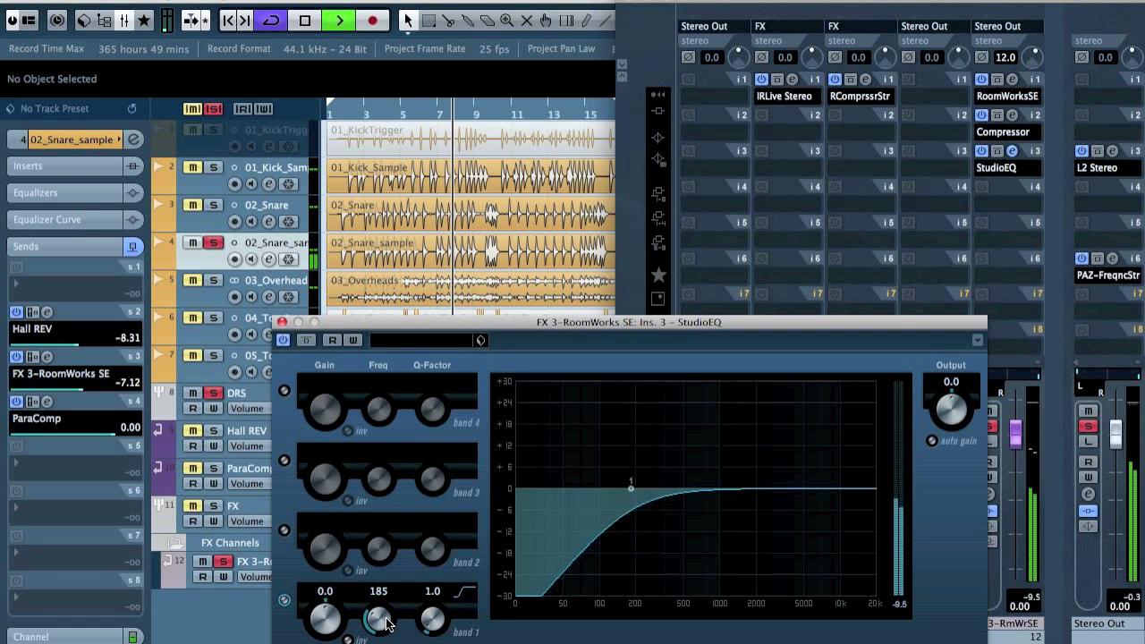
click(382, 591)
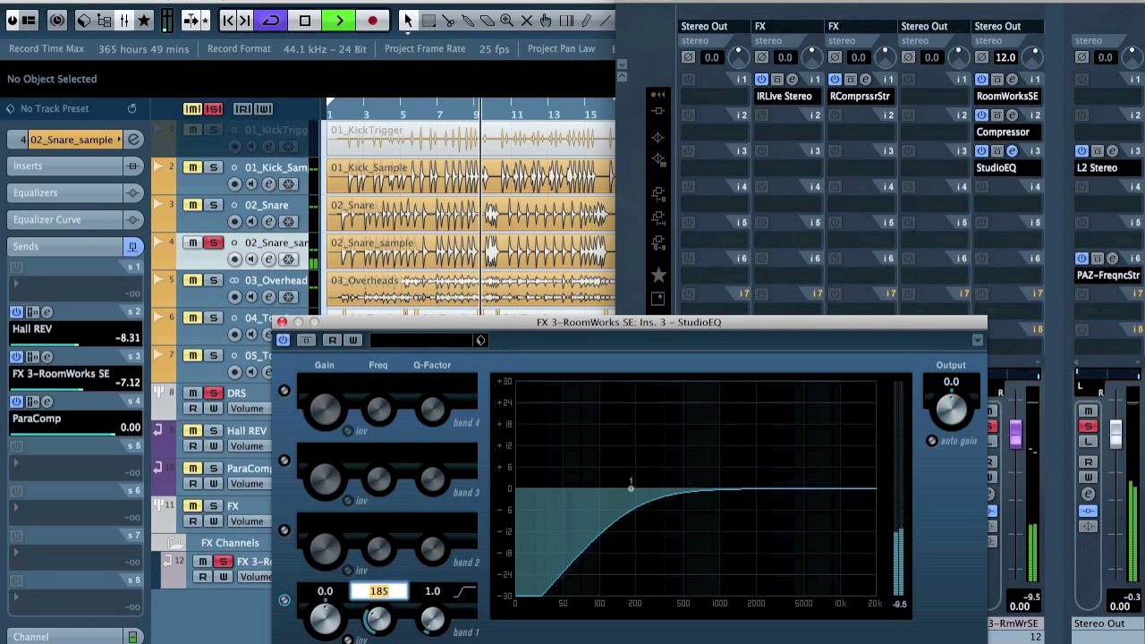
key(Return)
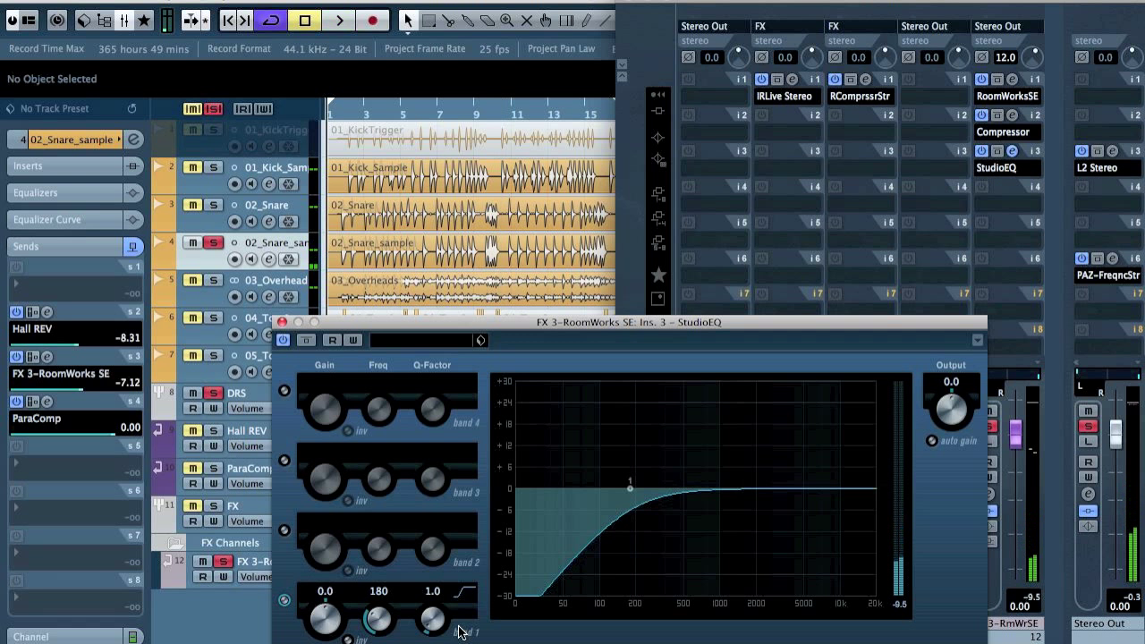
- Enable band 4 of the equalizer with a boost of about 2.9 dB and set its frequency to 3000 Hz
click(284, 390)
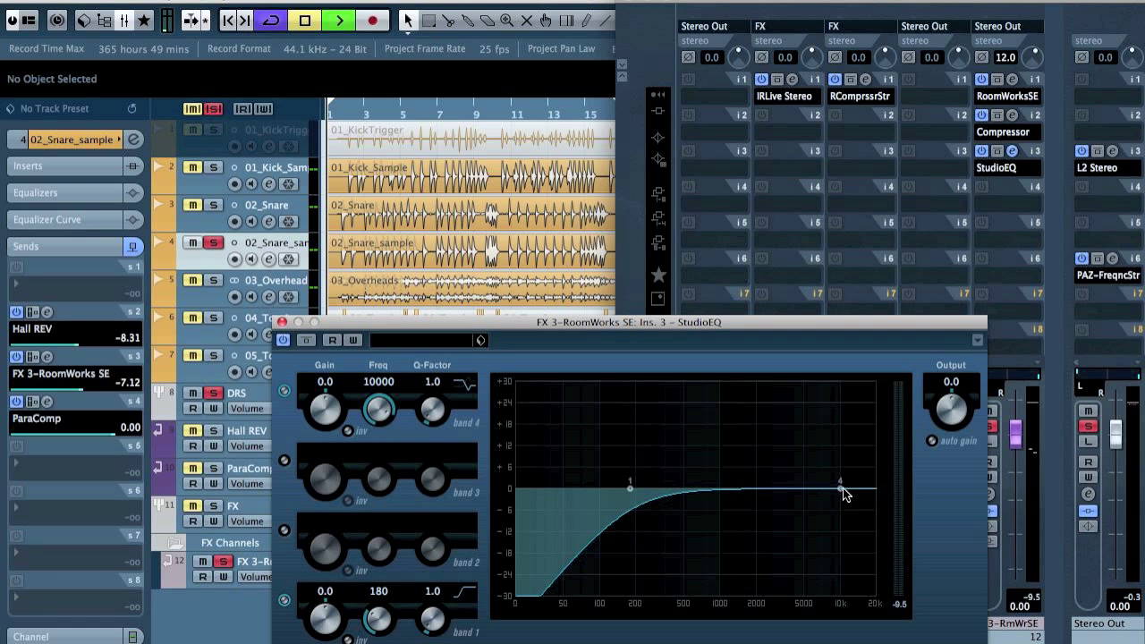
drag(842, 490, 832, 483)
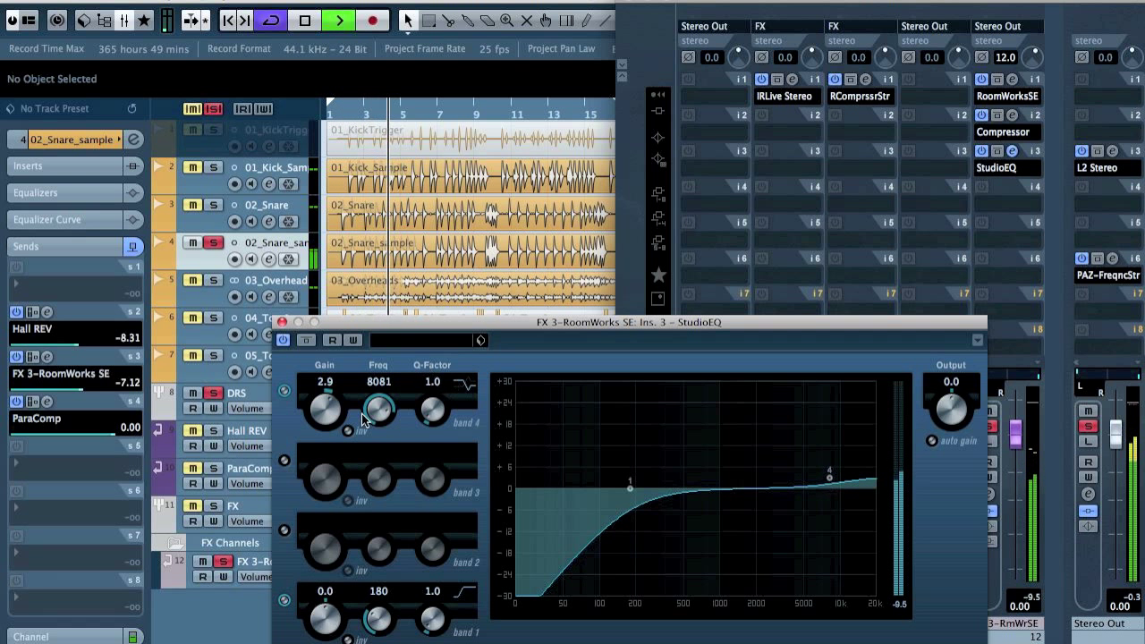
click(383, 383)
text(3000)
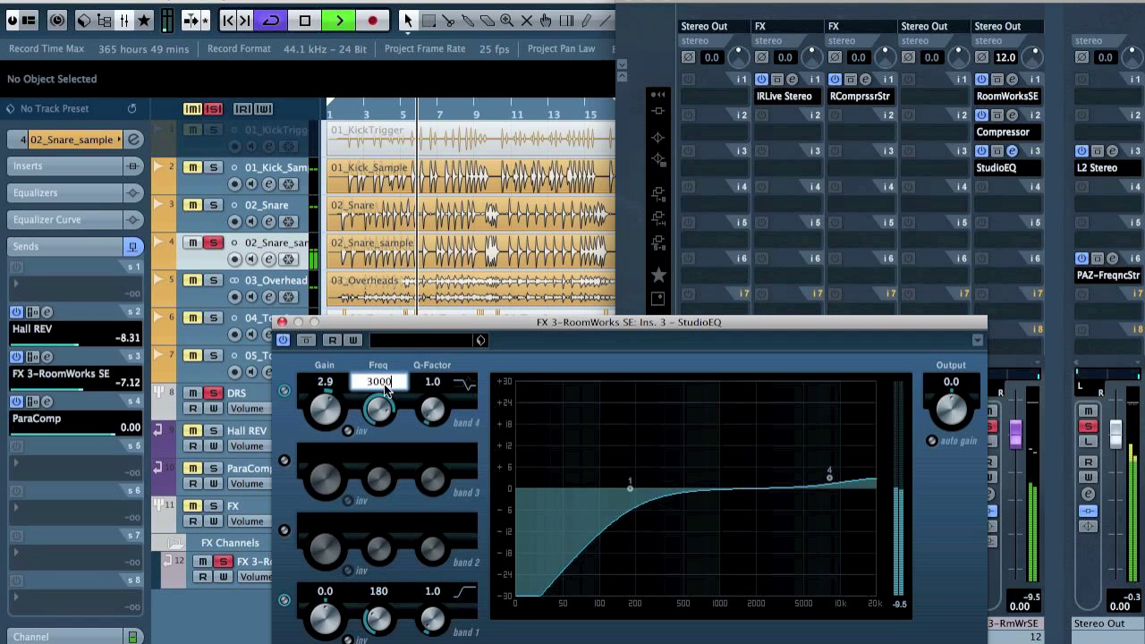
key(Return)
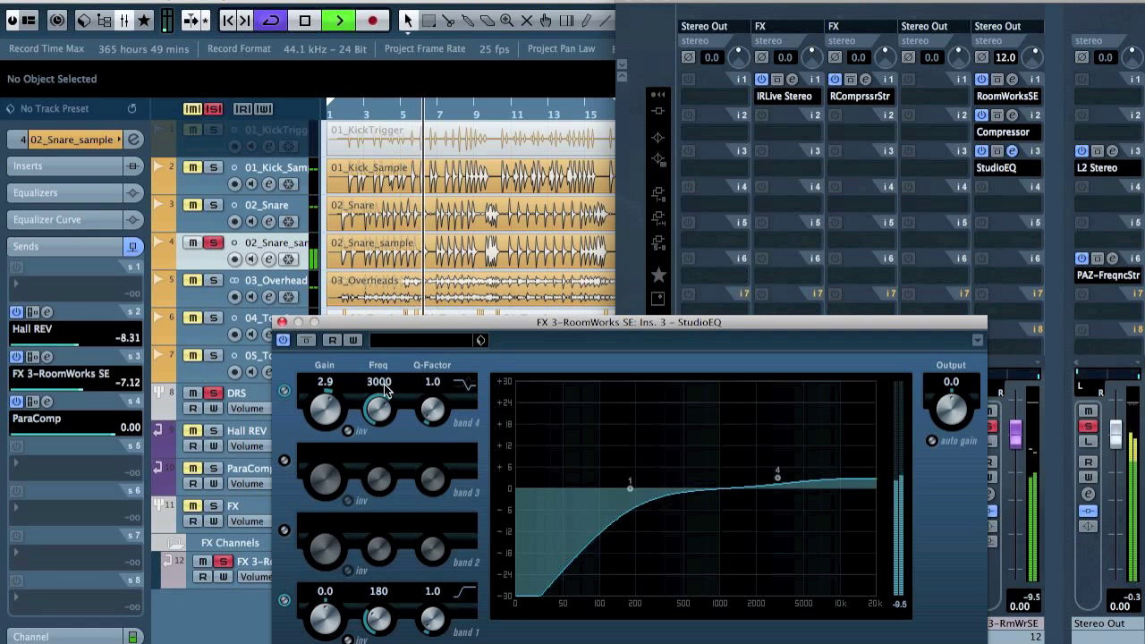
- Set the band 4 gain to 2.0 dB, stop playback and close the equalizer
mouse_move(327, 404)
mouse_down()
mouse_move(331, 435)
mouse_move(341, 409)
mouse_up()
click(324, 382)
key(Return)
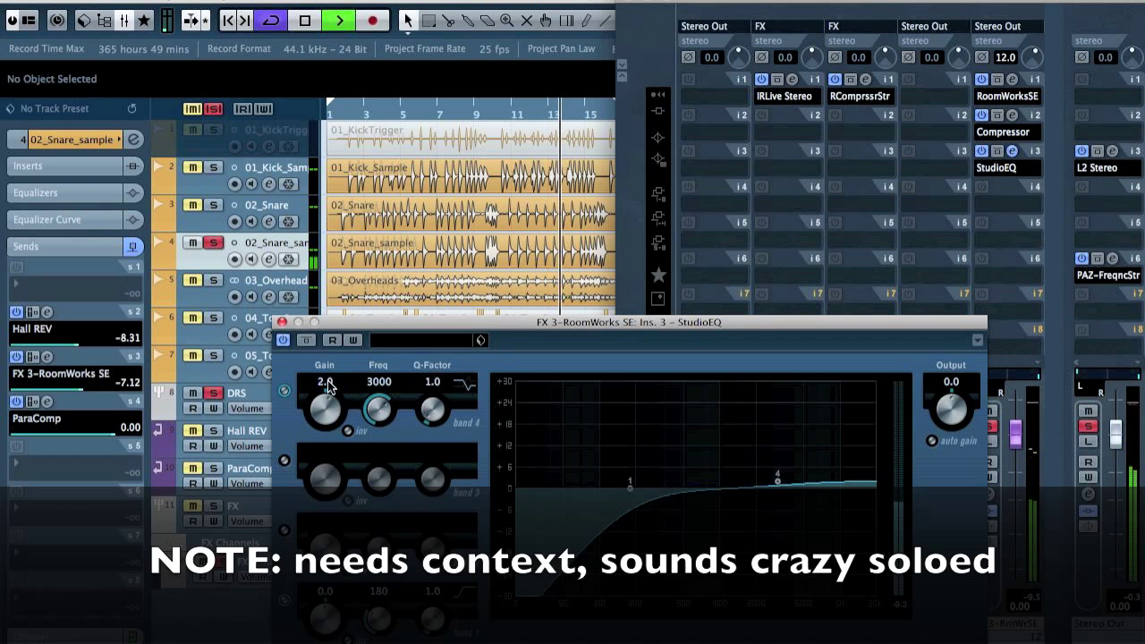
key(space)
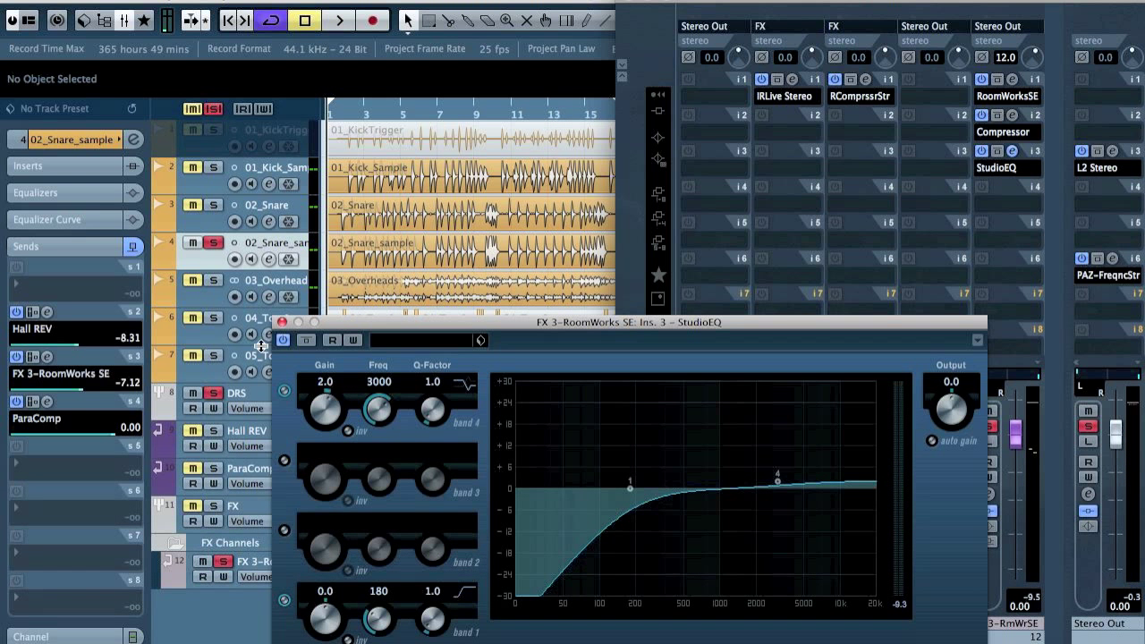
click(282, 322)
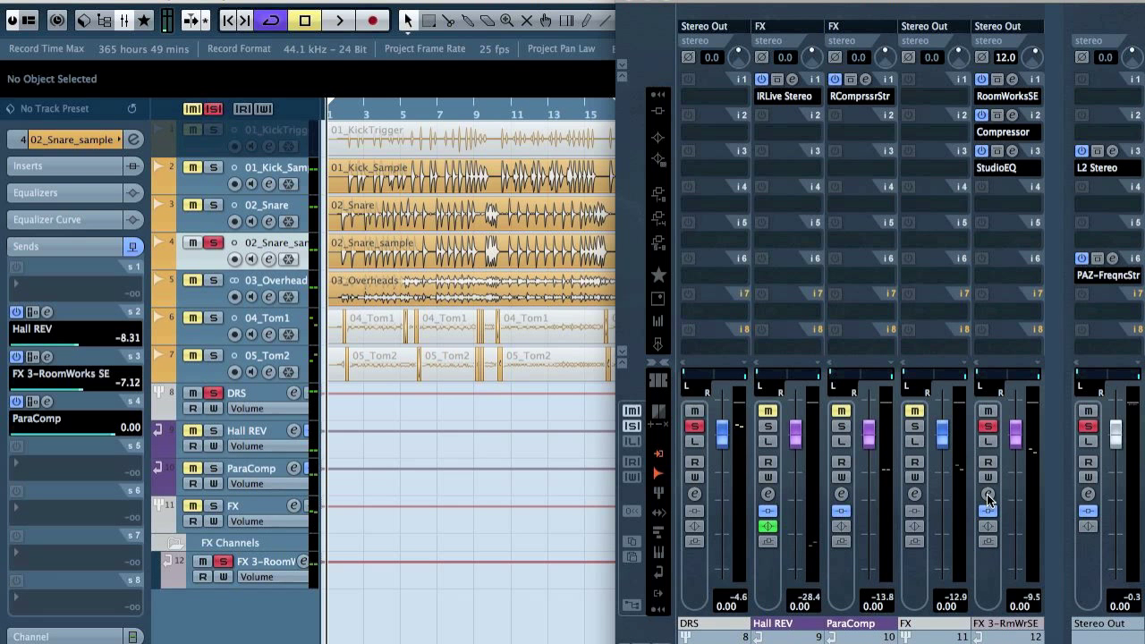
- Unsolo all channels and send the RoomWorks SE channel to ParaComp through an active first send at 0.00
click(1088, 430)
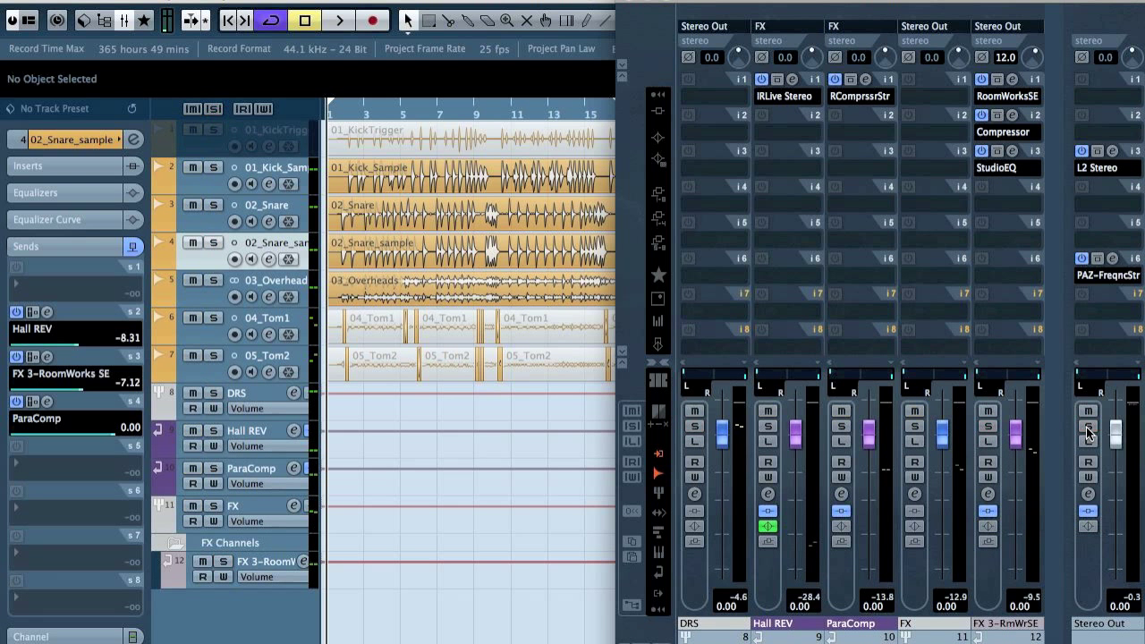
click(989, 495)
click(826, 186)
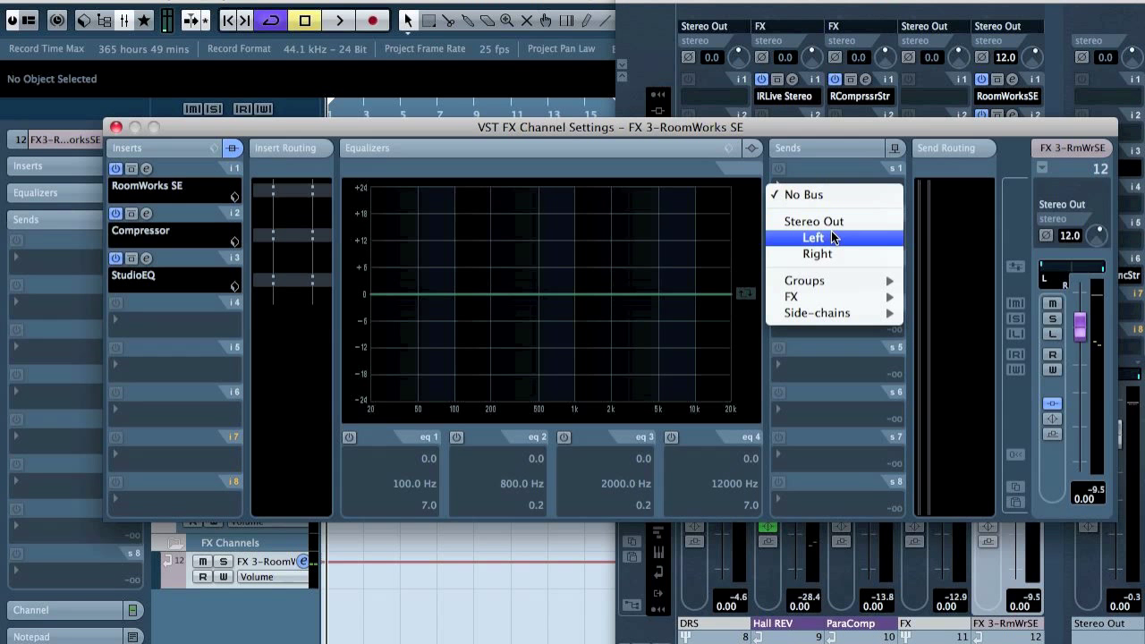
mouse_move(840, 296)
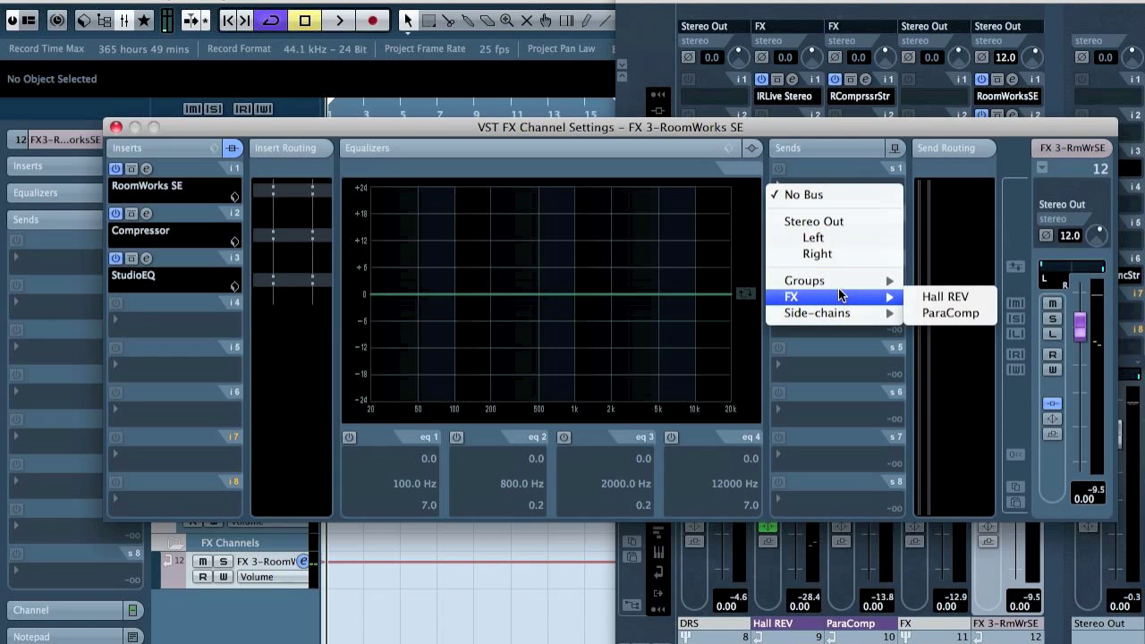
click(950, 313)
click(781, 170)
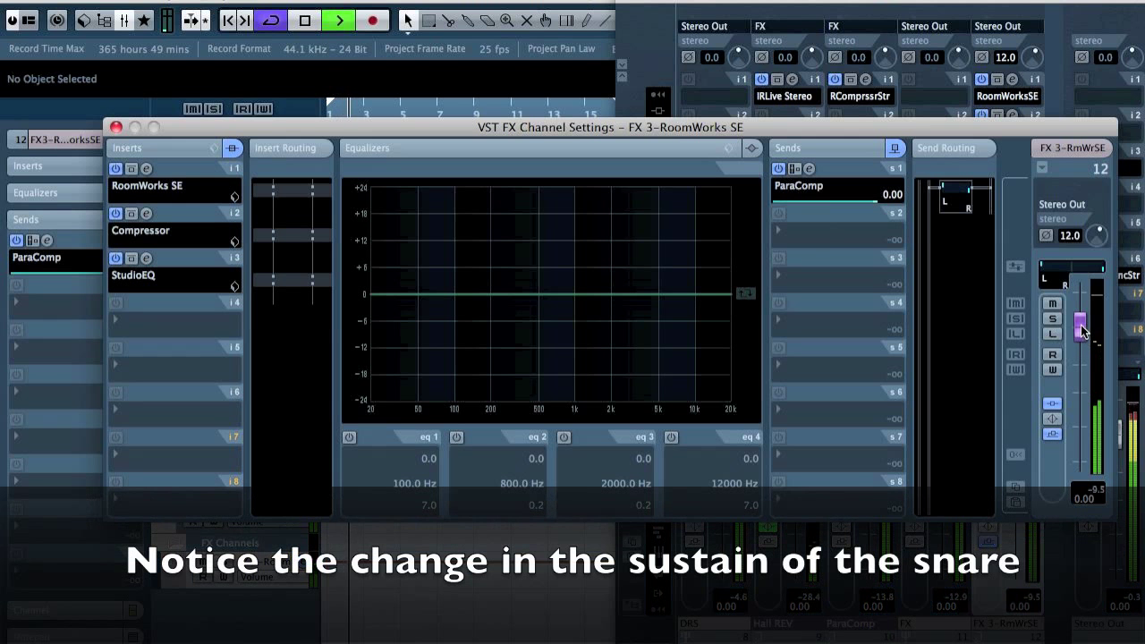
- Lower the RoomWorks SE channel fader to -6.31 by ear while the full drum mix plays
drag(1080, 330, 1082, 380)
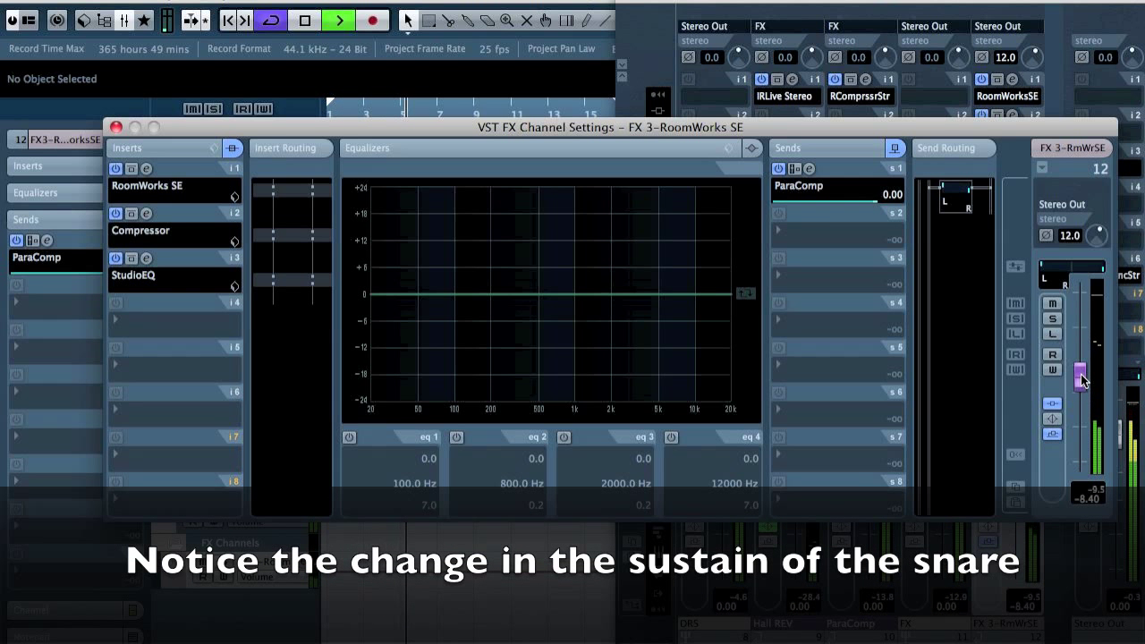
drag(1083, 378, 1086, 371)
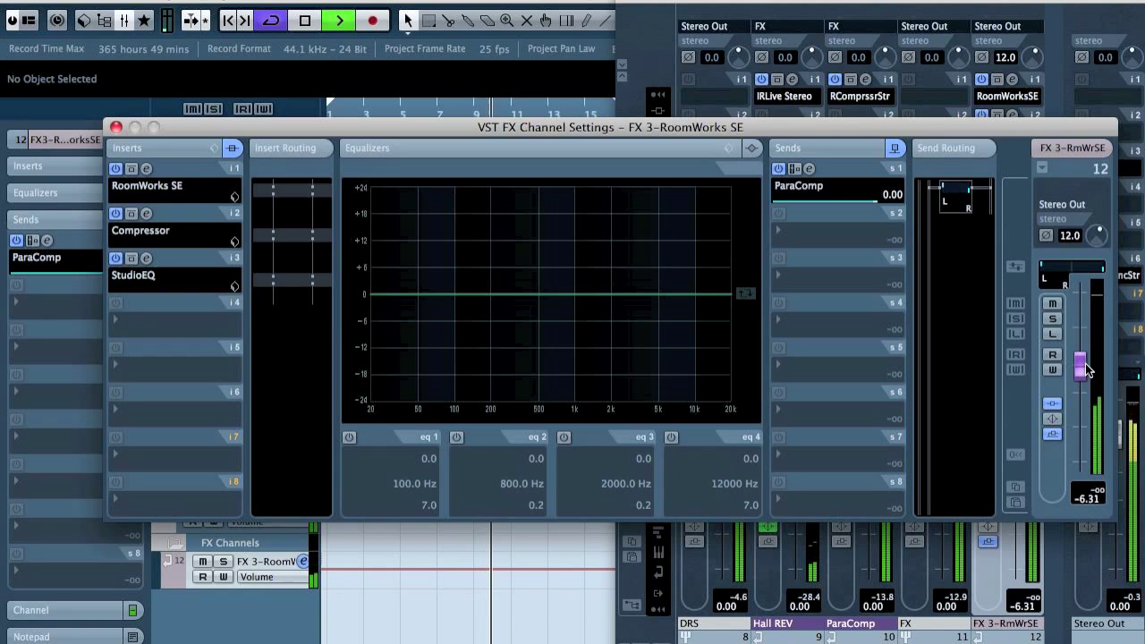
- Close the FX channel settings, stop playback and give the 03_Overheads track an active fourth send to FX 3-RoomWorks SE at -22.15
click(114, 127)
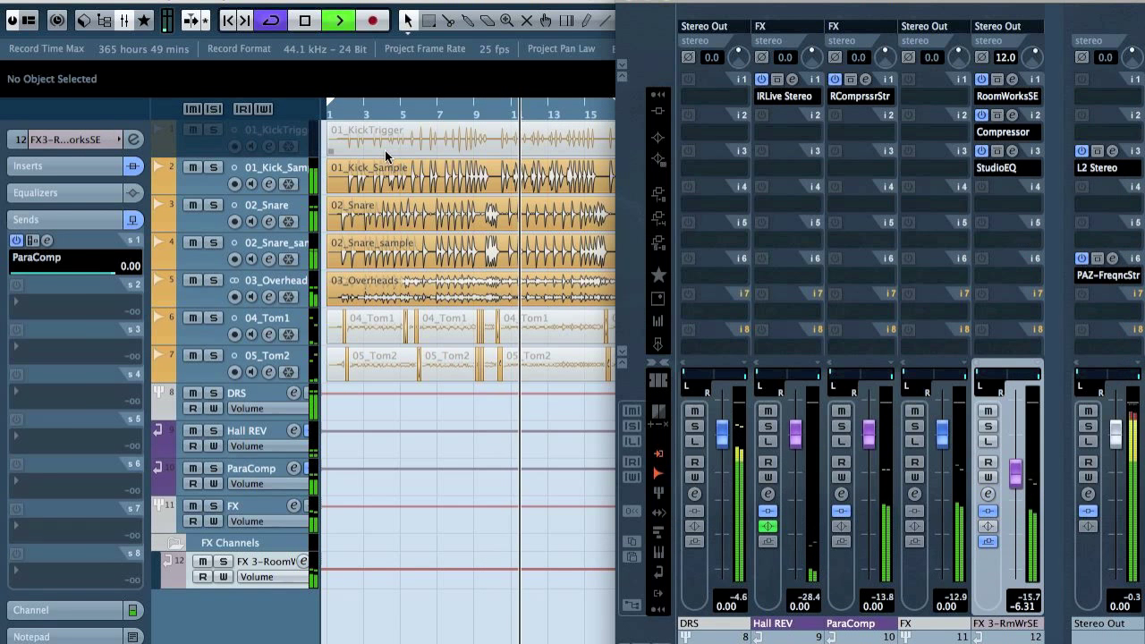
key(space)
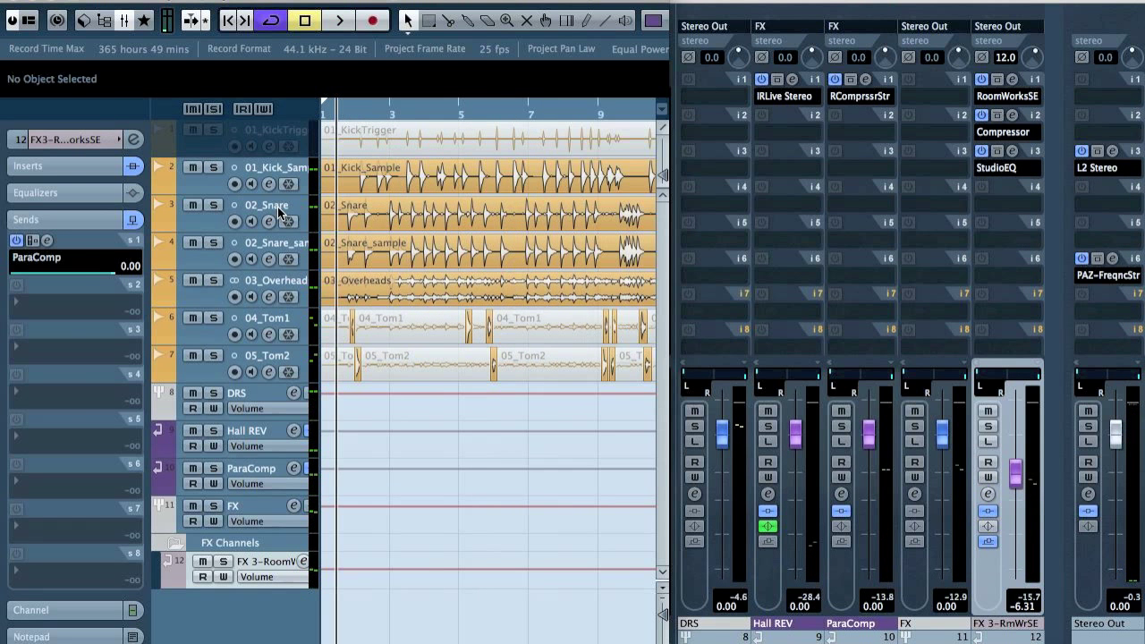
click(278, 208)
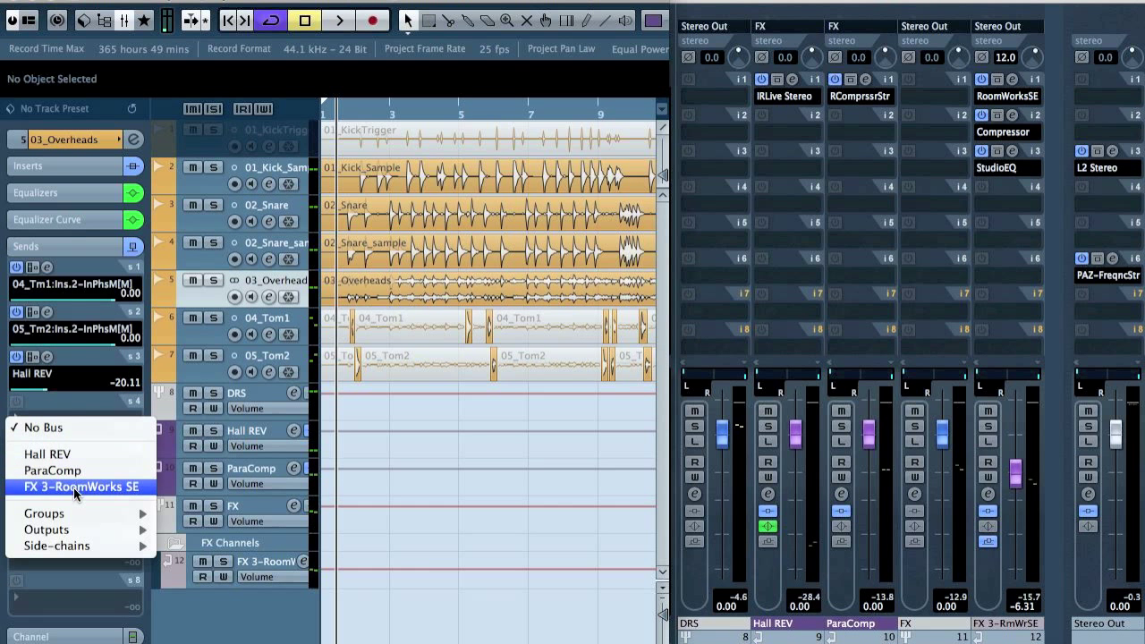
click(76, 487)
click(18, 401)
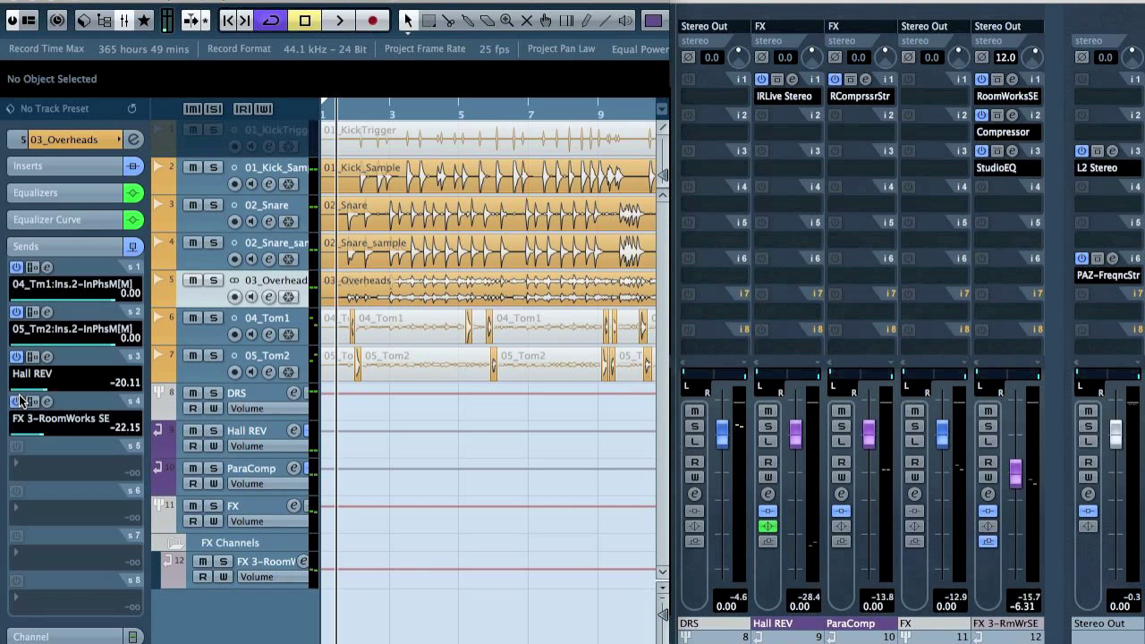
- Solo the 03_Overheads track and compare it with and without the RoomWorks SE reverb during playback
click(212, 282)
key(space)
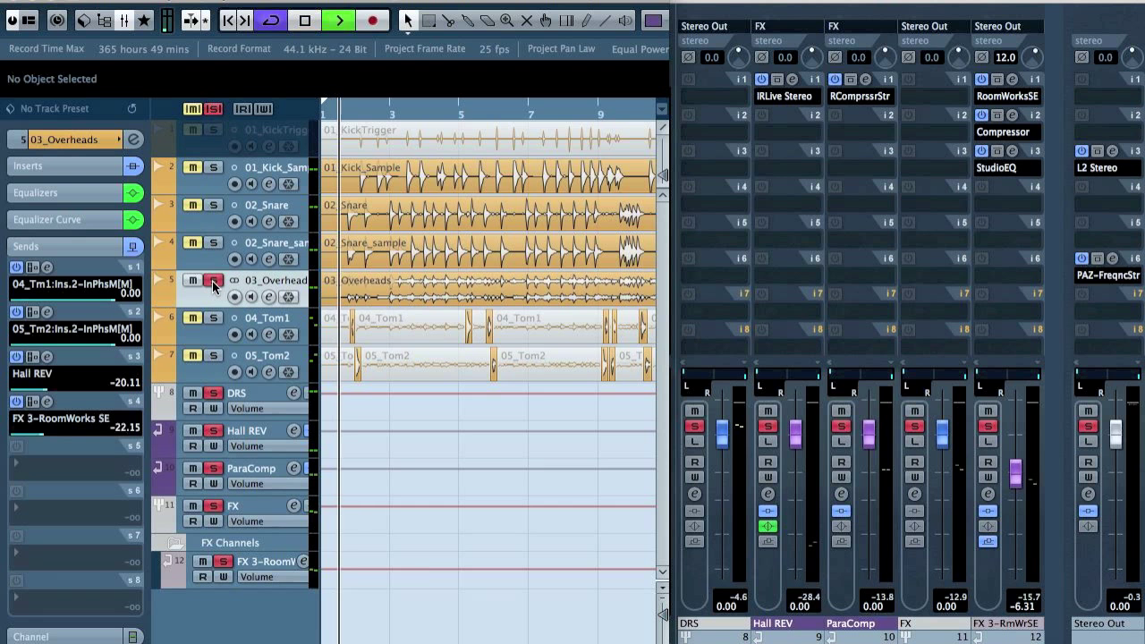
click(988, 429)
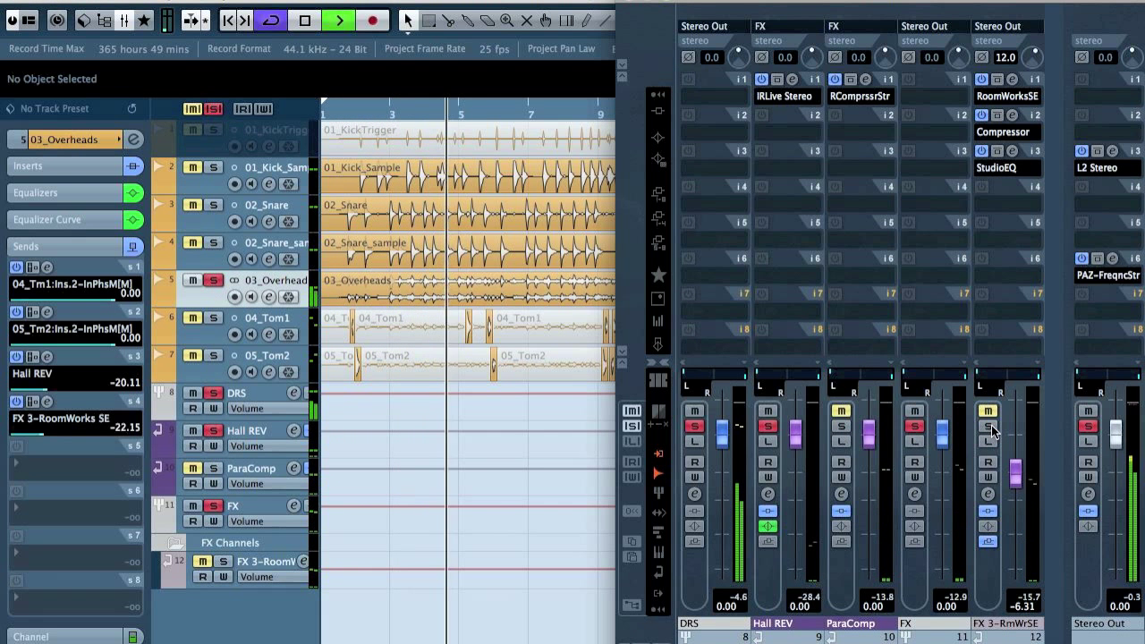
click(990, 428)
click(990, 428)
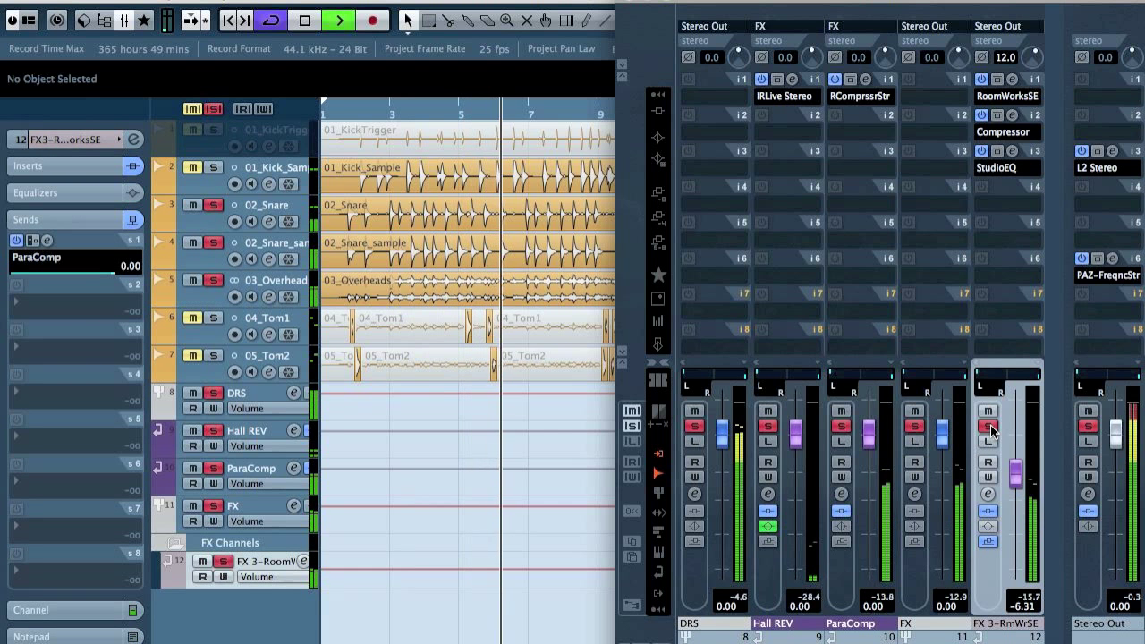
click(989, 428)
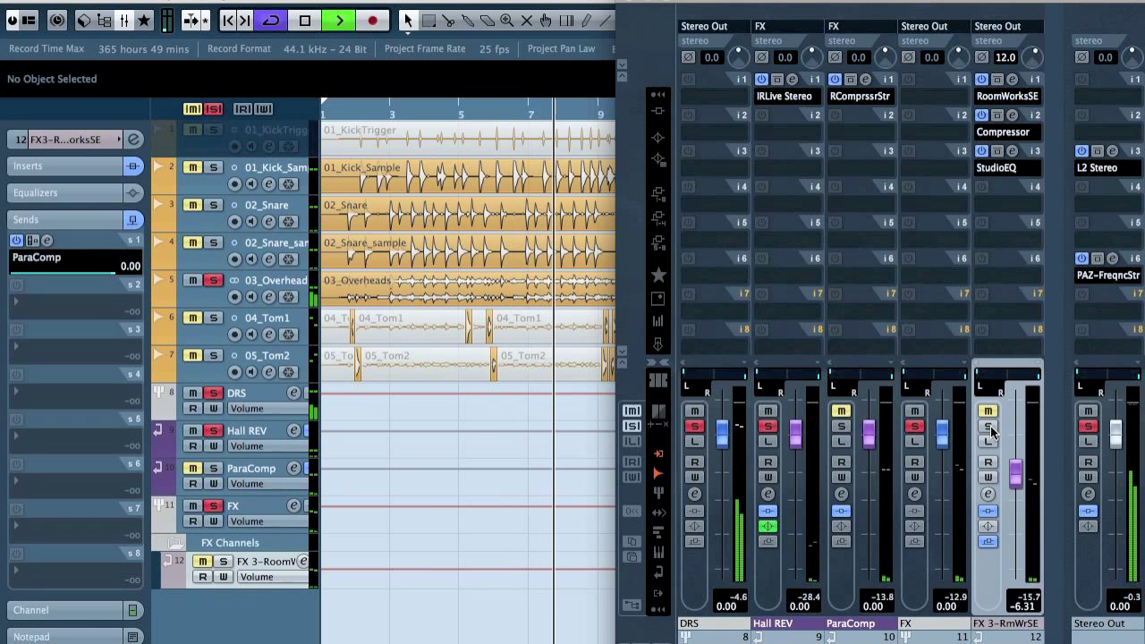
click(989, 428)
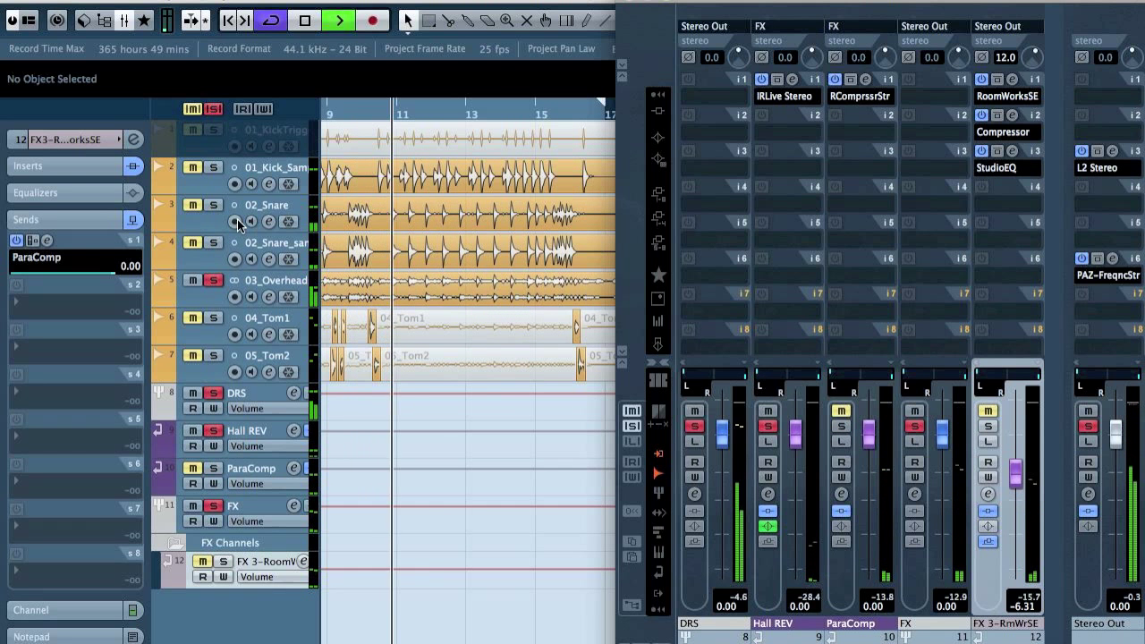
key(space)
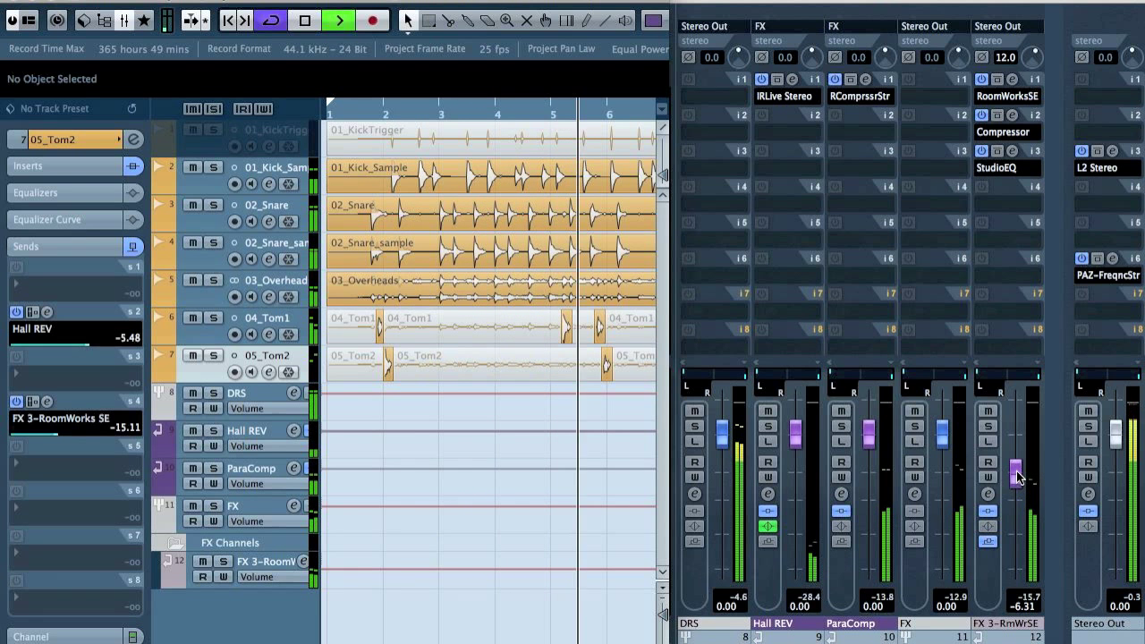
- Lower the RoomWorks SE channel fader to -13.77 by ear, comparing the mix with the reverb muted and unmuted, and stop playback
drag(1017, 479, 1024, 505)
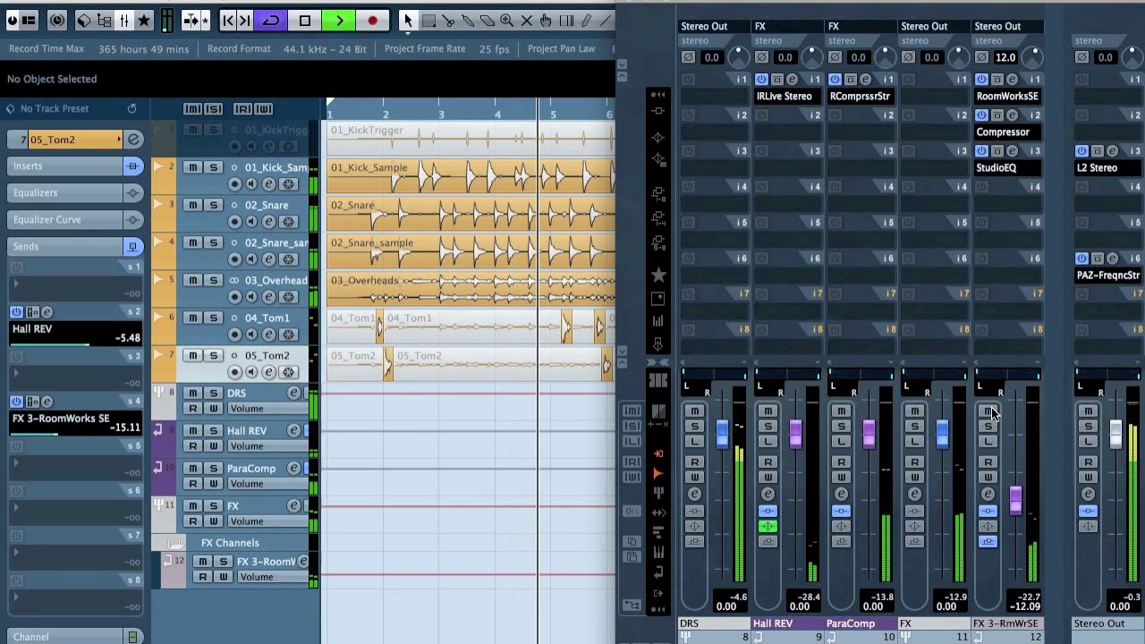
click(989, 411)
click(988, 410)
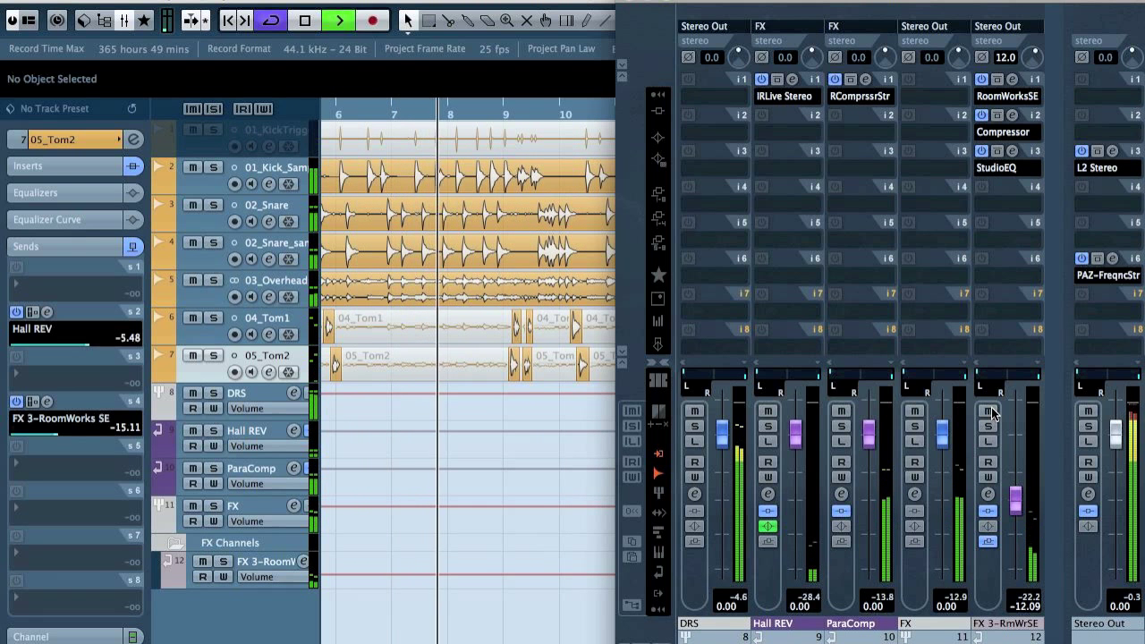
drag(1014, 504, 1015, 512)
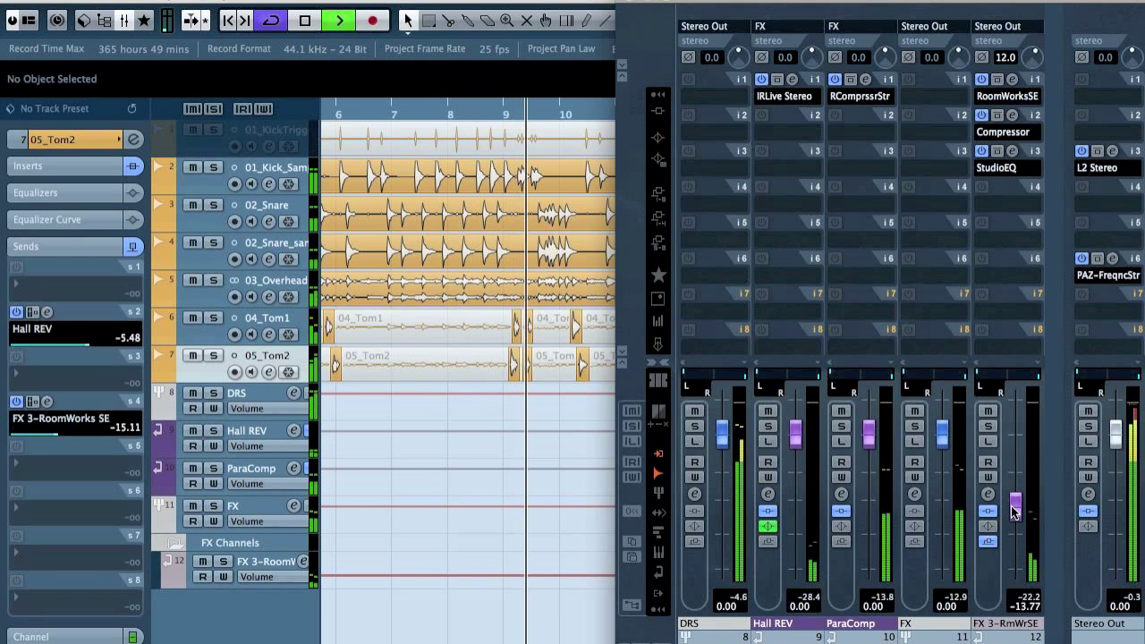
key(space)
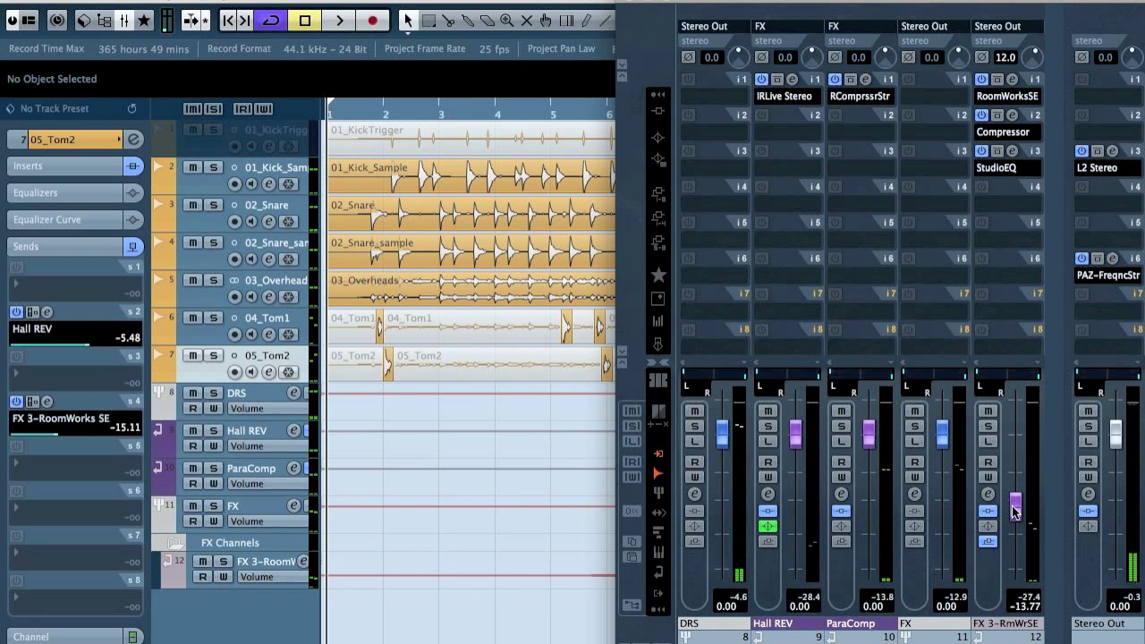